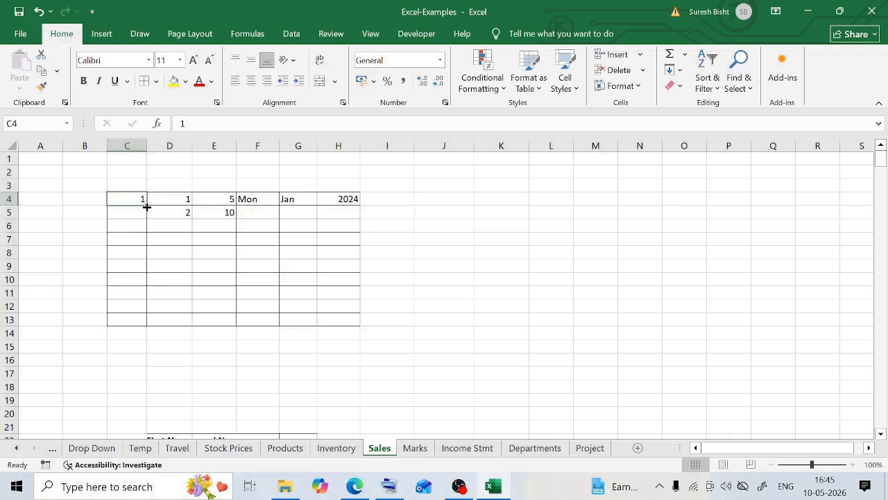
Copy the 1 in C4 down to C13 and extend the D4:D5 number series down to D13.
drag(147, 207, 146, 320)
click(130, 200)
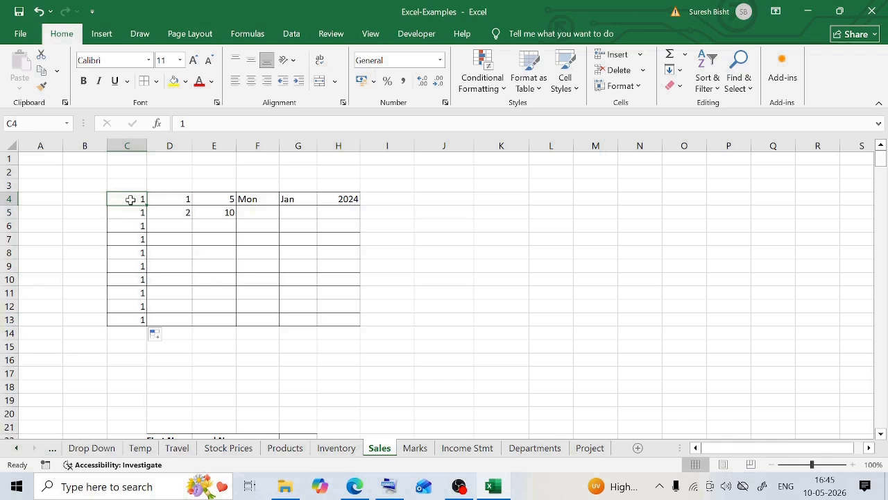
key(Right)
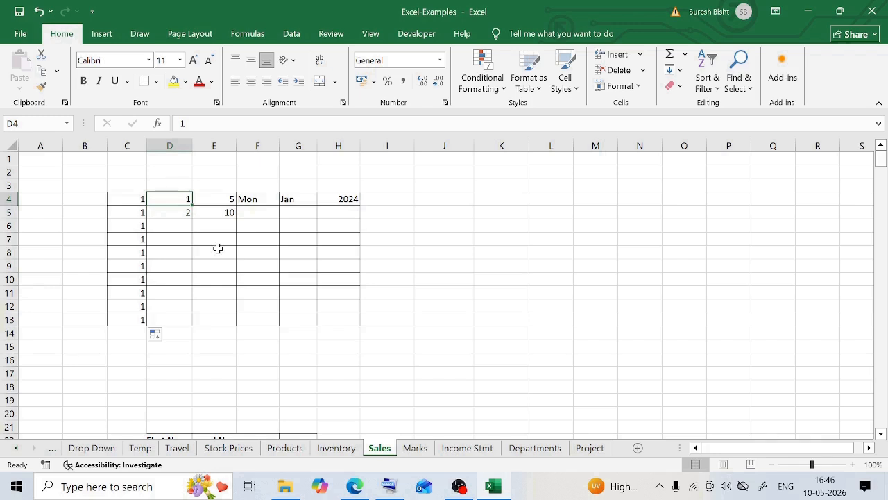
shift+click(181, 212)
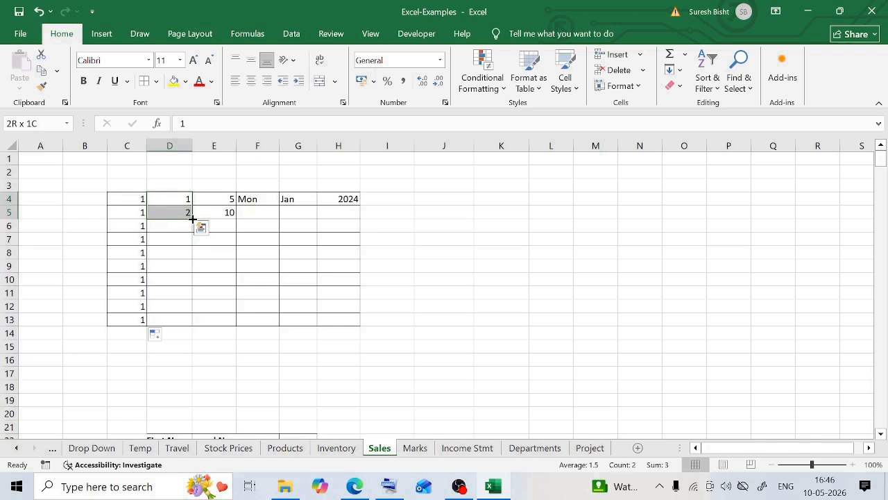
drag(192, 218, 186, 334)
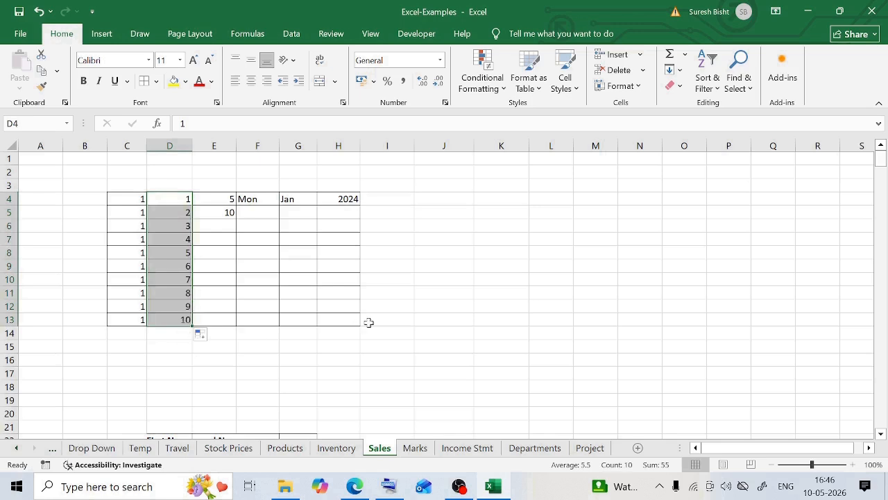
click(169, 200)
click(170, 238)
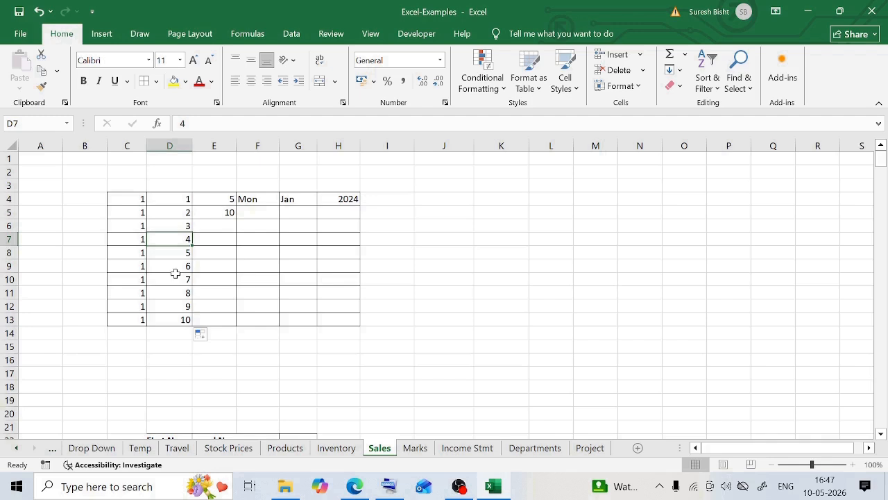
Extend the multiples-of-five series that starts in E4:E5 down through E13.
click(218, 200)
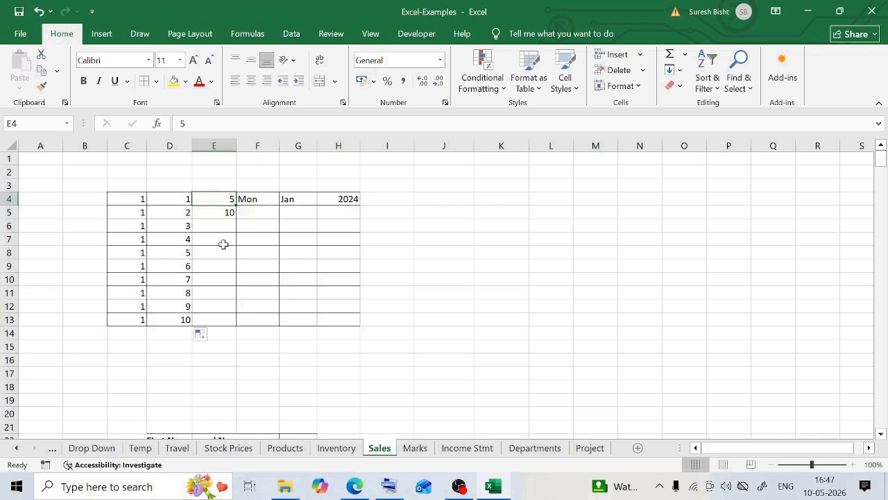
click(254, 239)
drag(230, 199, 220, 211)
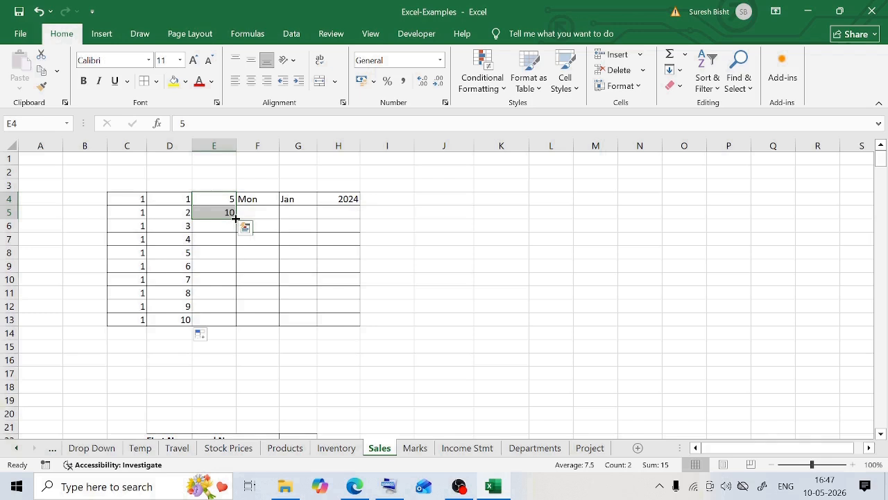
drag(236, 218, 233, 326)
click(285, 284)
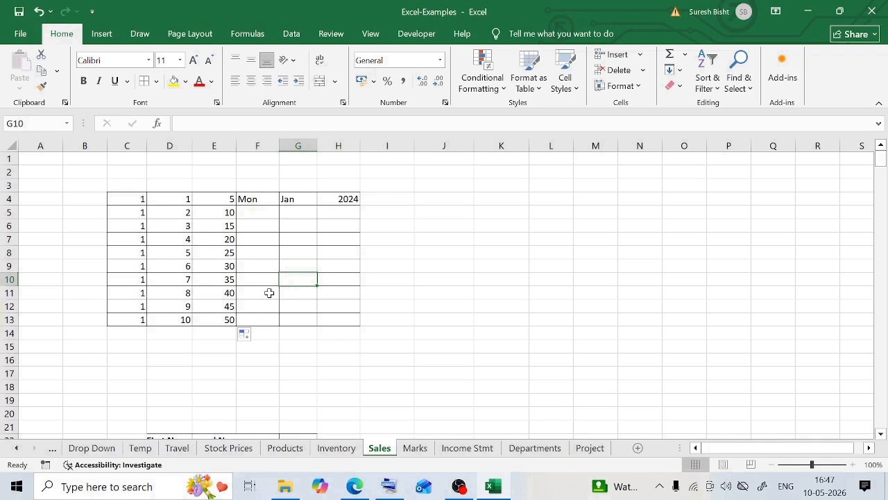
click(220, 318)
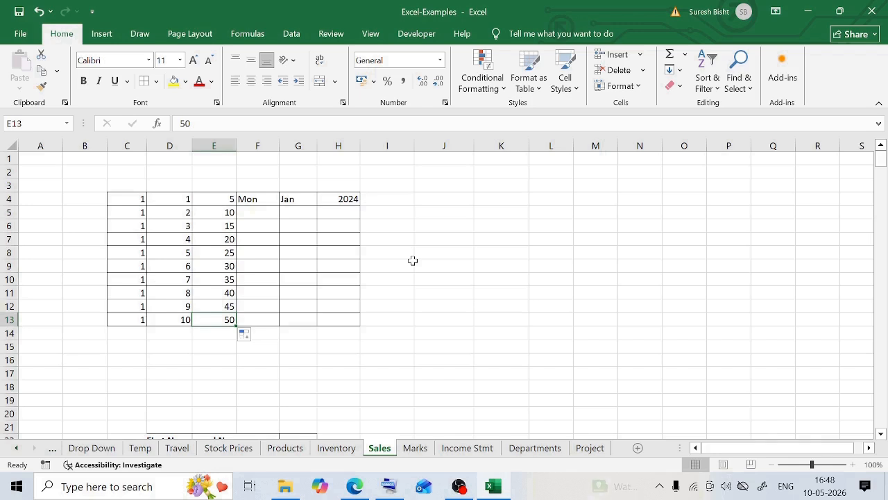
Set the year in H4 to 2026 and fill the weekday series from Mon in F4 down to F13.
click(259, 199)
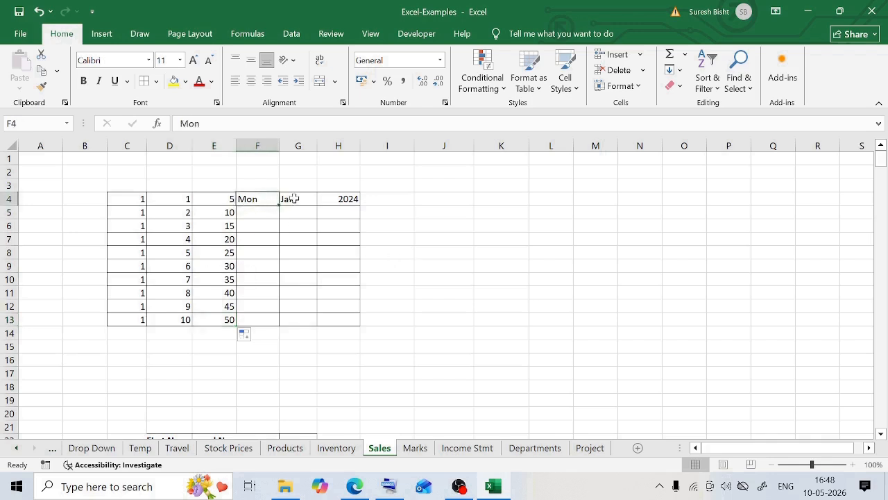
click(300, 199)
click(347, 200)
key(ctrl+z)
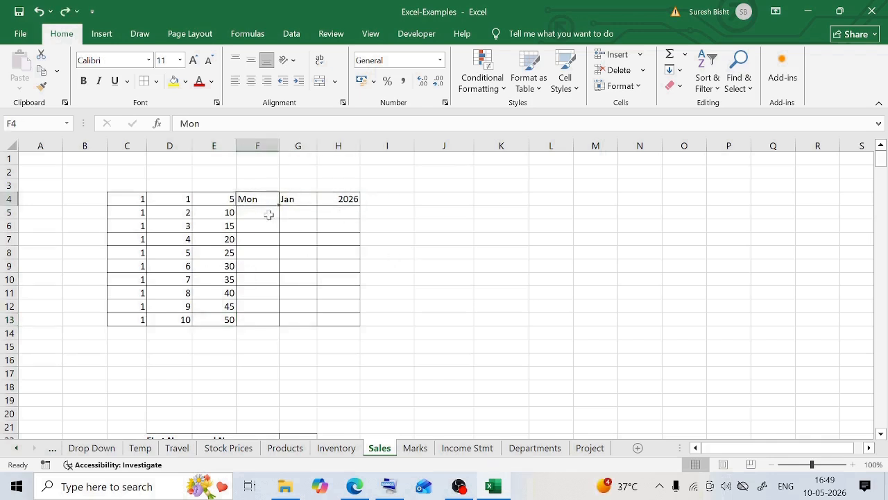
drag(279, 207, 270, 322)
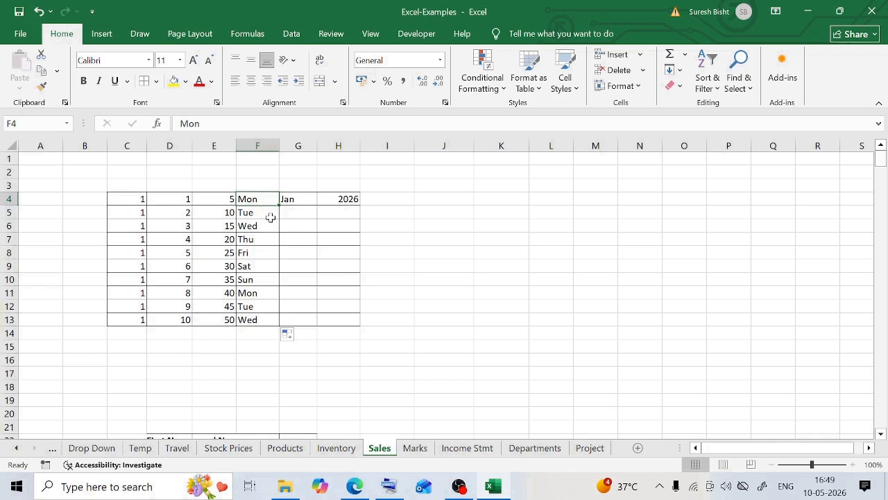
Fill the month series from Jan in G4 down to Dec in G15.
key(Right)
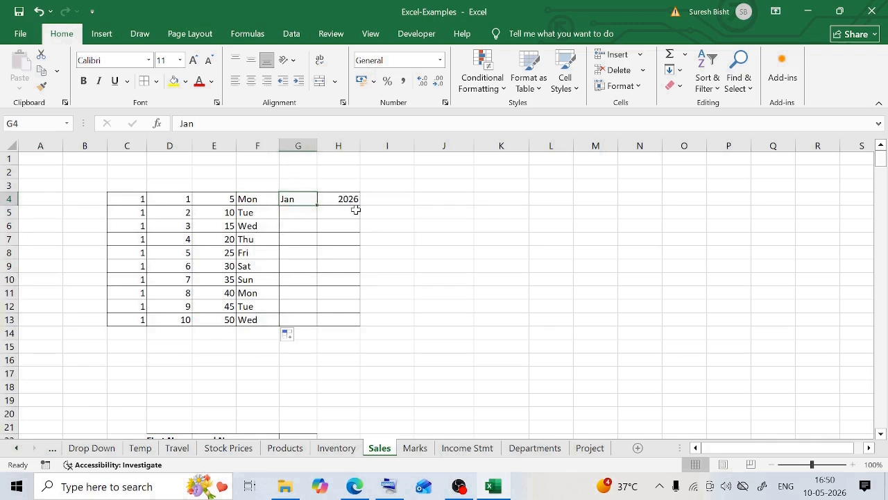
drag(316, 207, 306, 353)
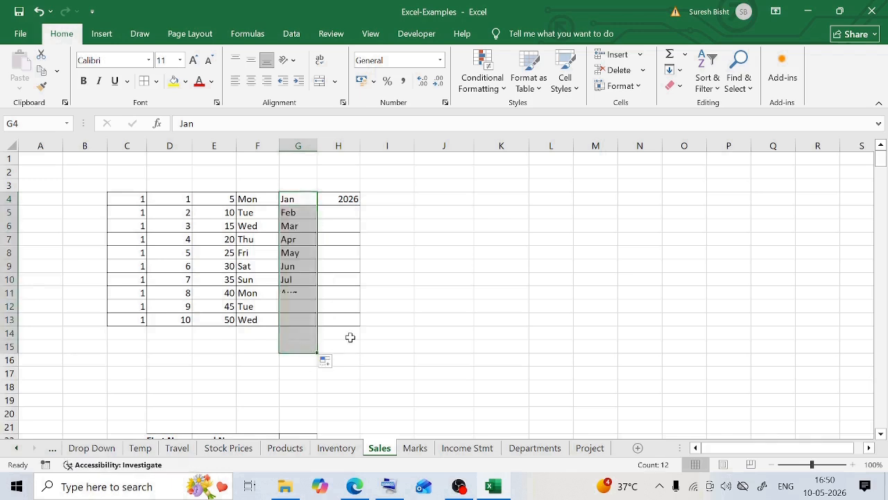
click(337, 226)
click(305, 212)
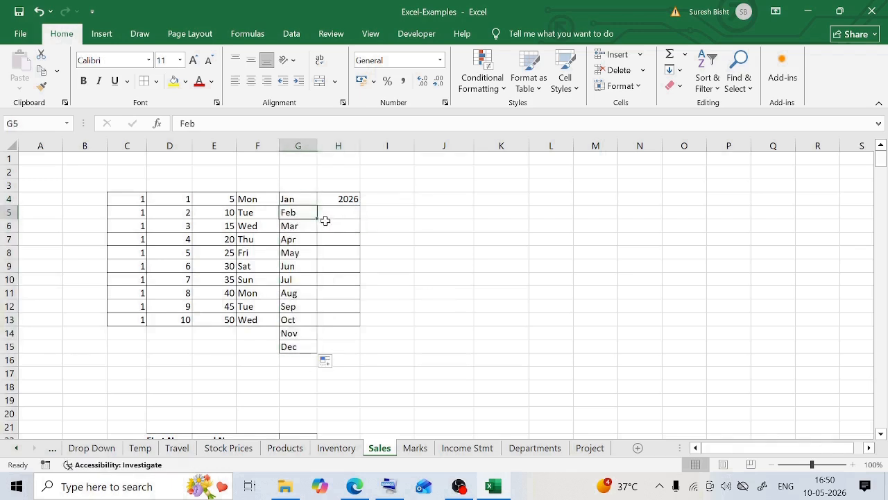
key(Up)
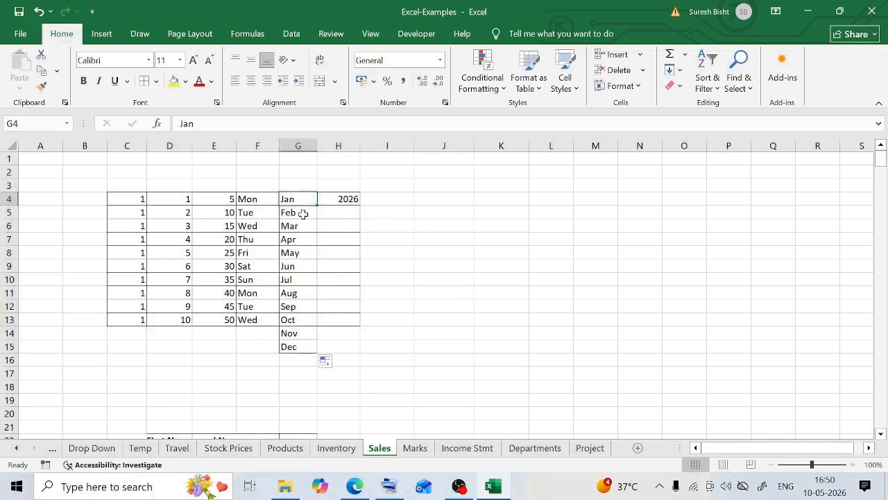
key(Down)
key(Down)
key(Down)
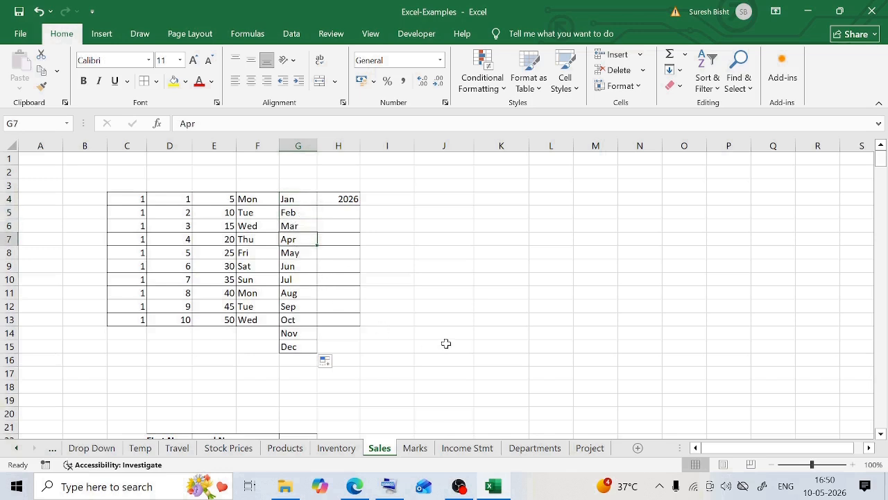
key(Up)
key(Up)
key(Up)
Try filling the year from H4 alone down to H13, and clear the copied cells from H6 to H13.
key(Right)
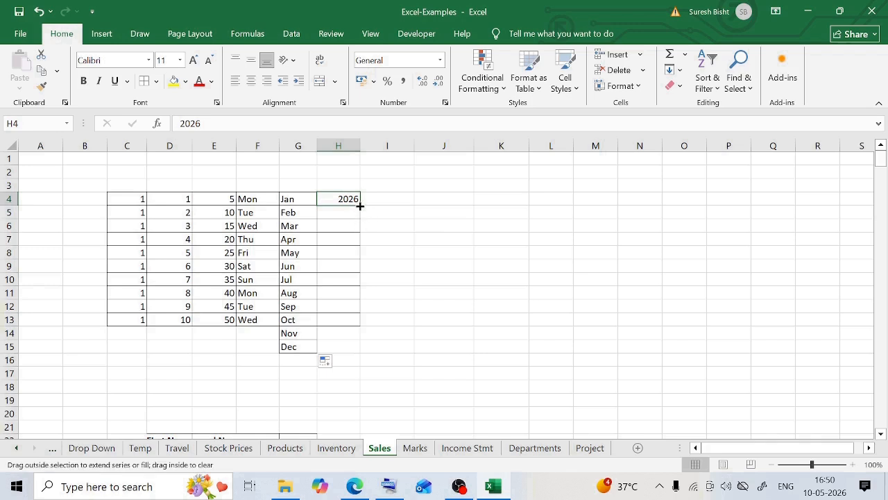
drag(360, 206, 361, 323)
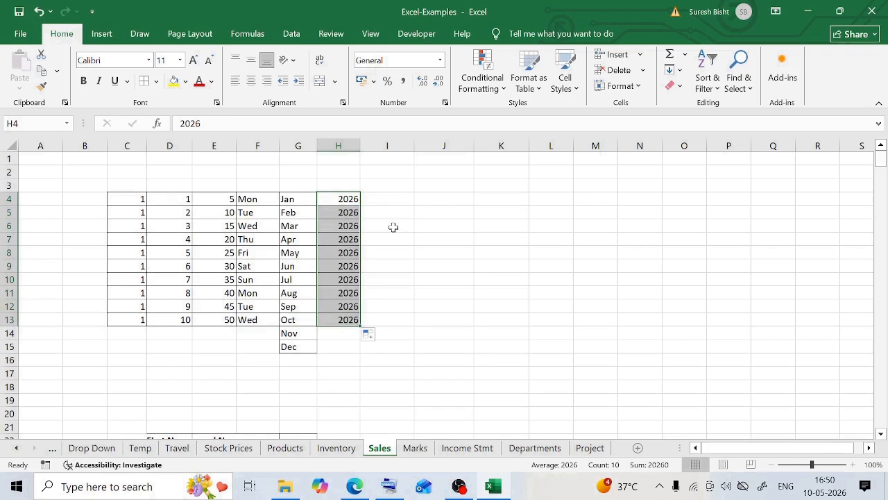
drag(351, 226, 348, 320)
key(Delete)
Enter 2027 in H5 and extend the H4:H5 year series down to H13.
click(359, 211)
text(2027)
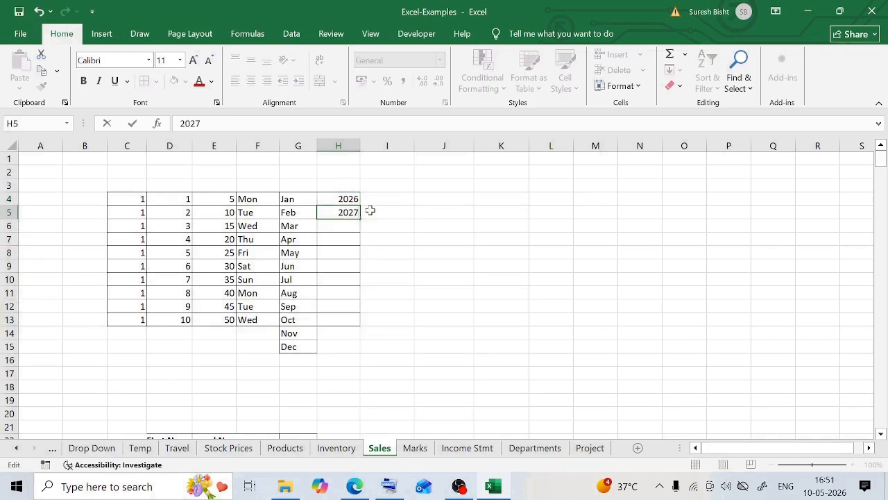
key(Up)
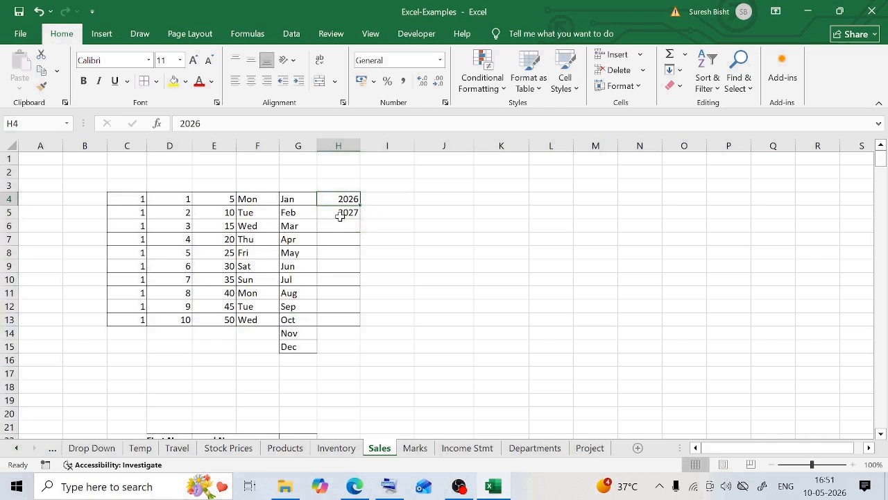
click(340, 217)
drag(343, 200, 354, 322)
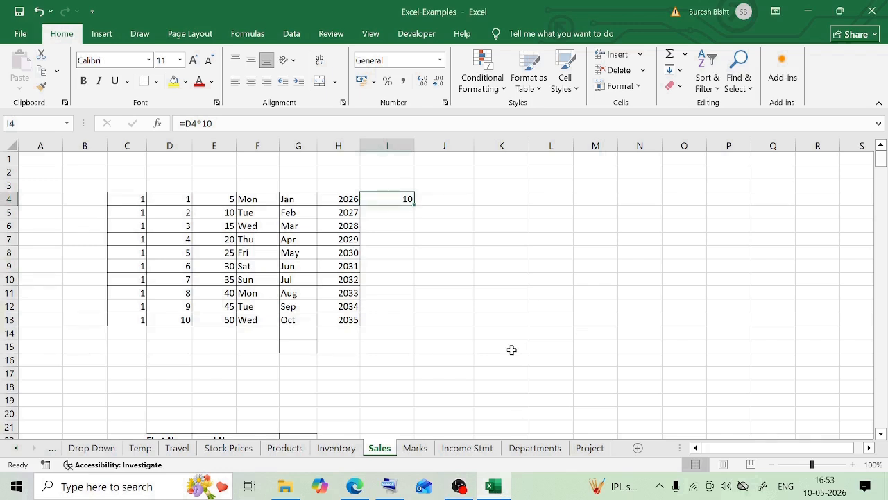
Examine the formula in I4 and the column D values it refers to.
double_click(383, 201)
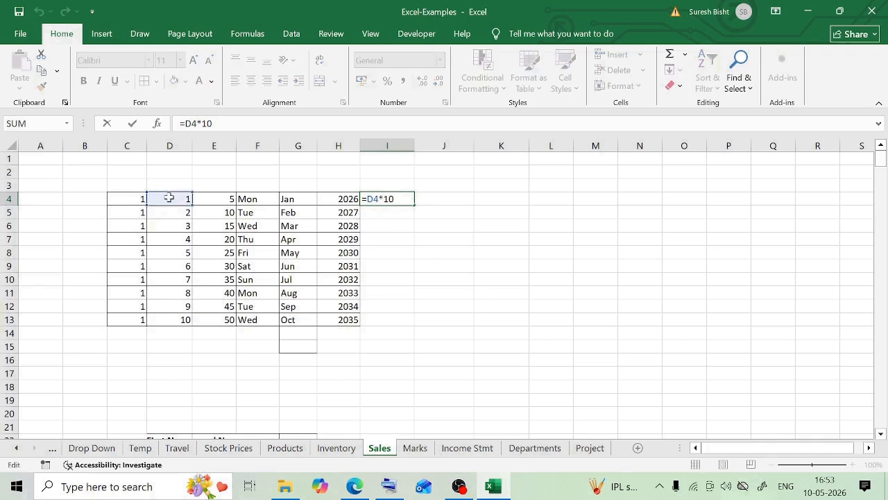
key(Return)
key(Up)
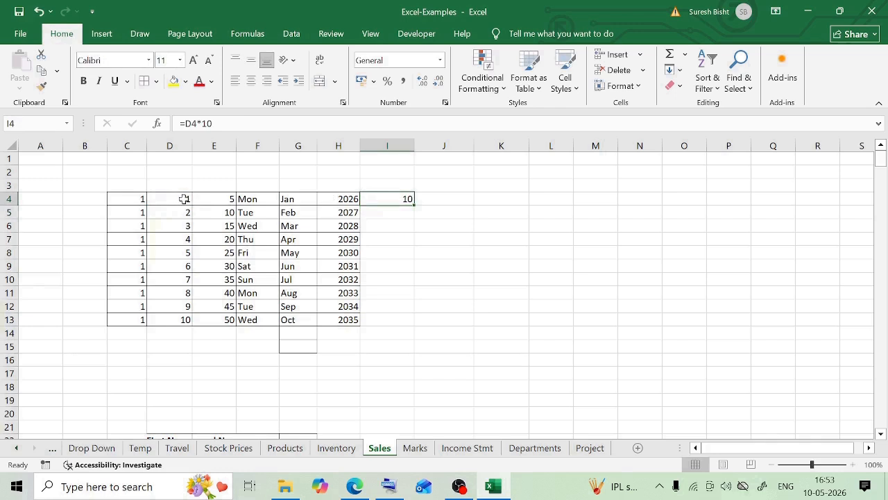
drag(177, 199, 171, 319)
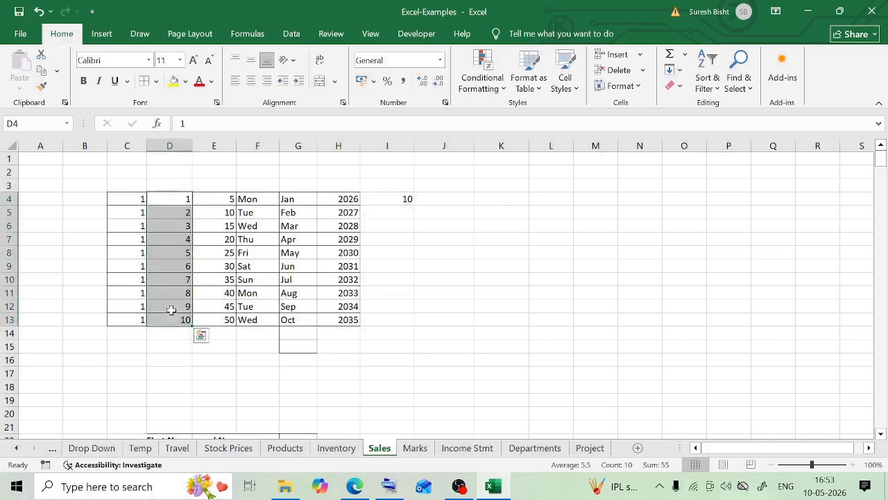
click(385, 200)
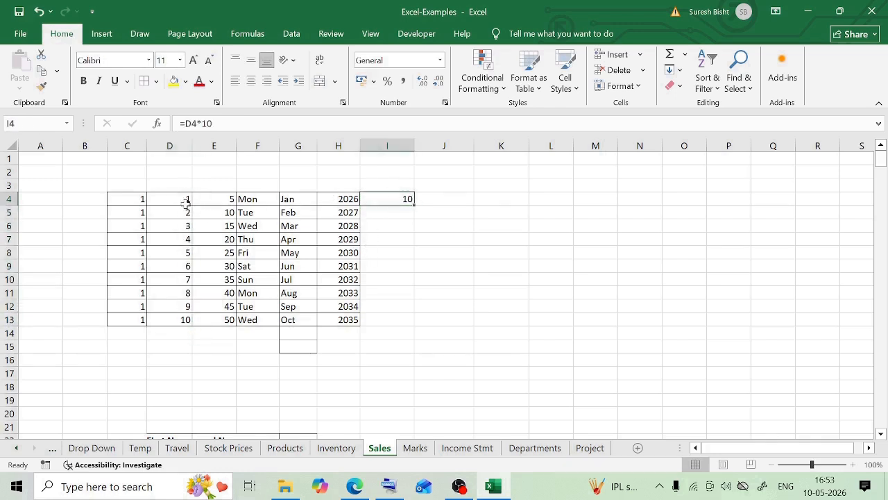
click(178, 201)
click(395, 202)
Try filling the I4 formula down through I13, and clear the copies in I5:I13 after checking them.
drag(412, 206, 402, 329)
click(404, 213)
click(179, 213)
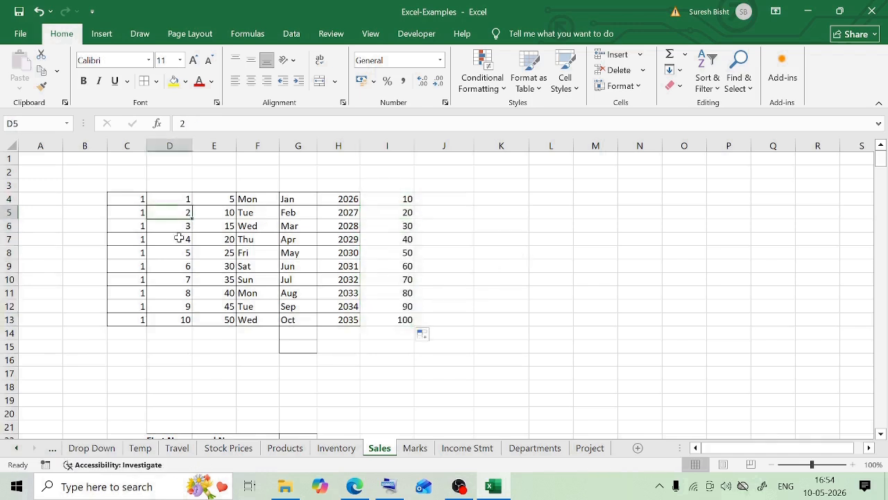
click(180, 225)
click(179, 253)
click(179, 319)
click(401, 268)
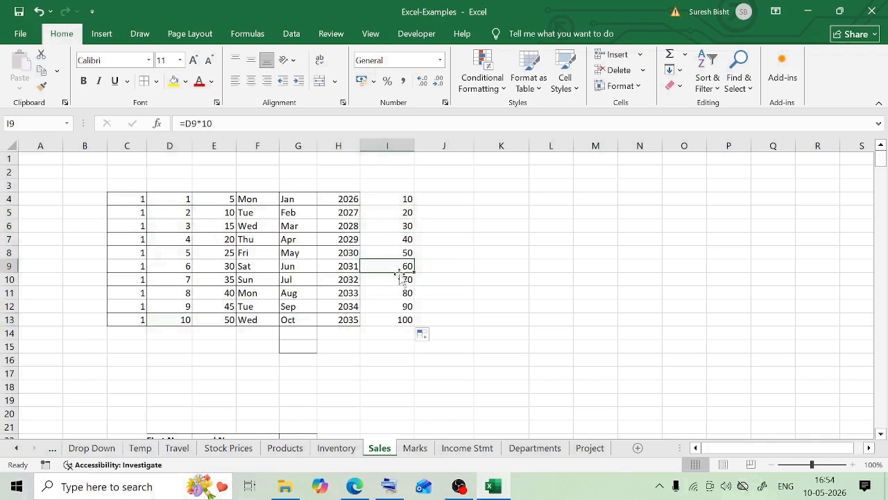
click(401, 306)
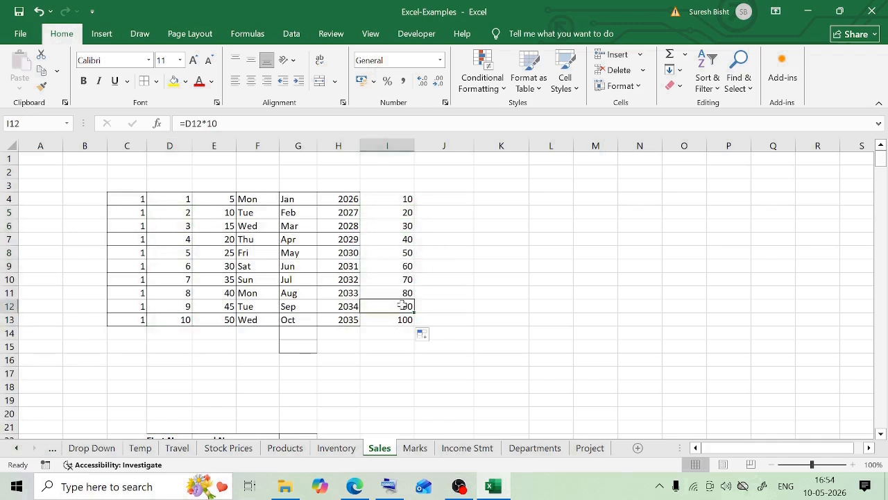
drag(402, 212, 393, 318)
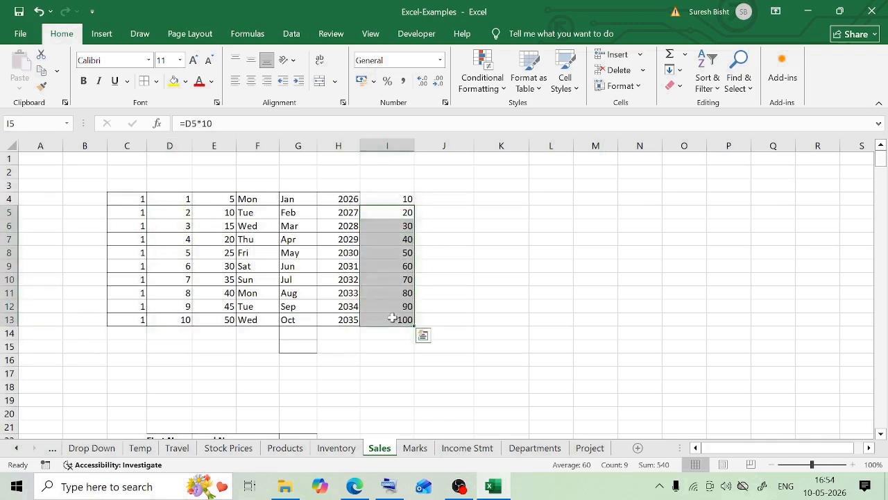
key(Delete)
Auto-fill the =D4*10 formula from I4 down to I13 and check the copied formulas in the rows below.
click(397, 198)
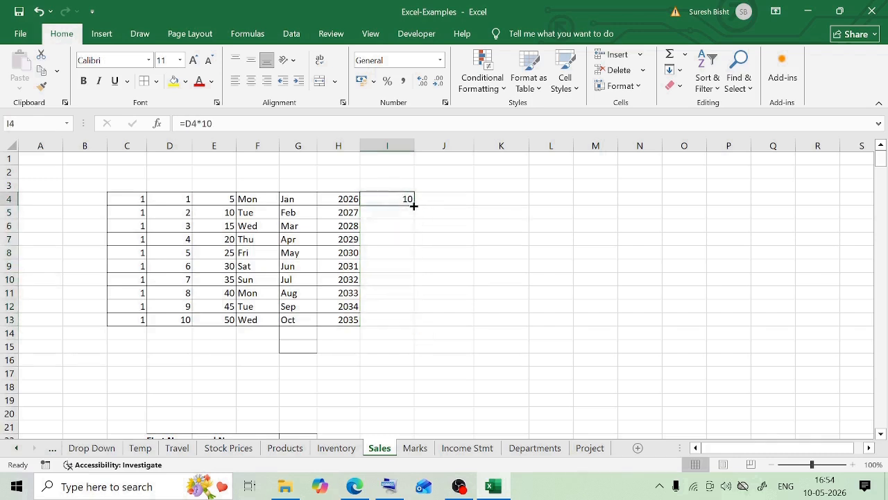
double_click(414, 206)
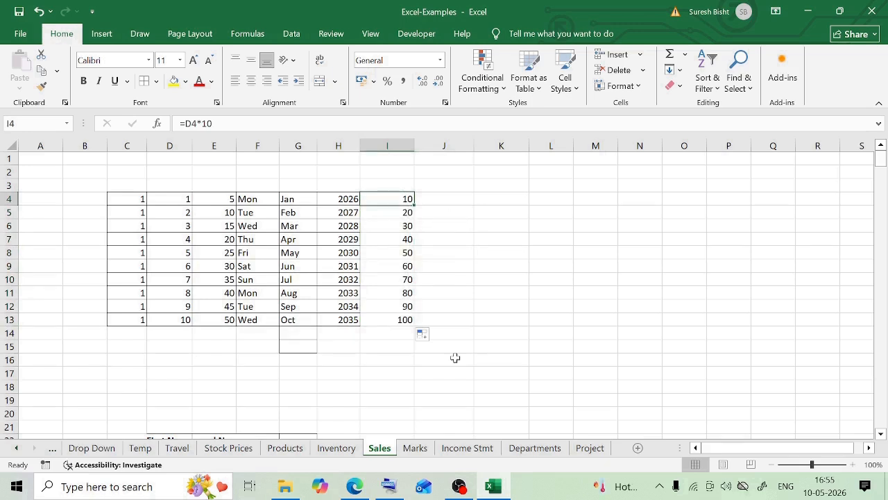
click(407, 213)
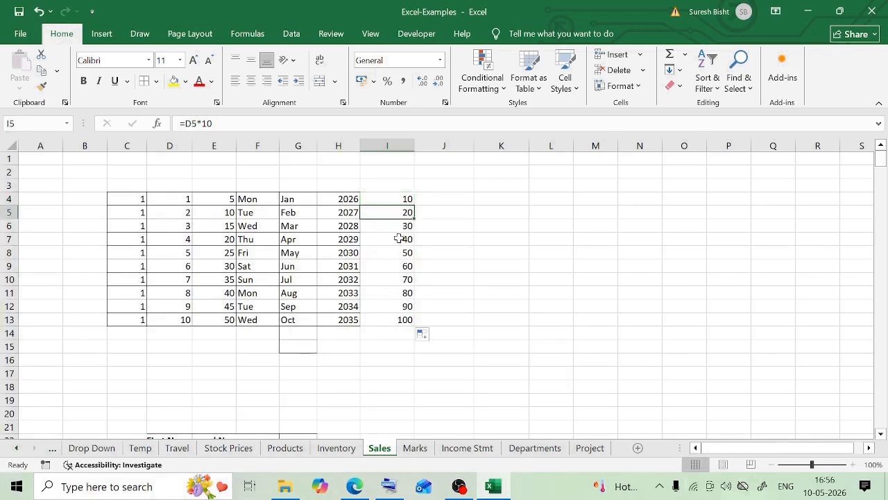
click(401, 238)
click(398, 253)
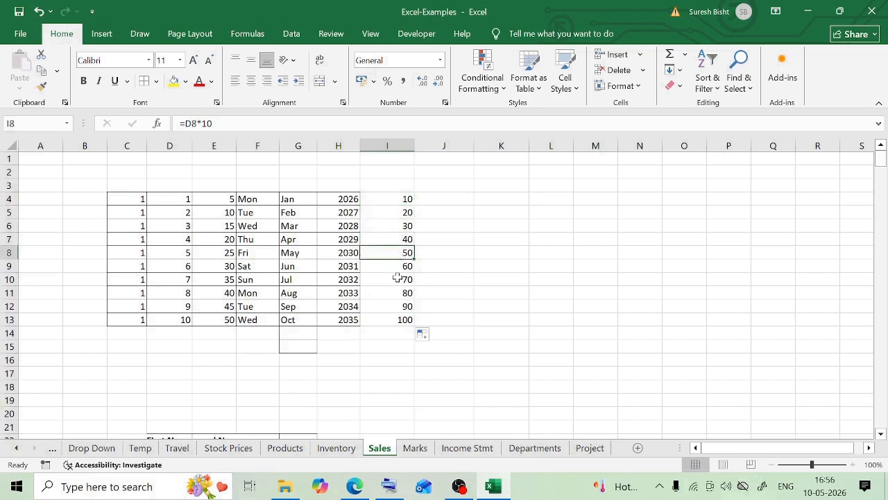
click(399, 280)
click(397, 293)
click(401, 307)
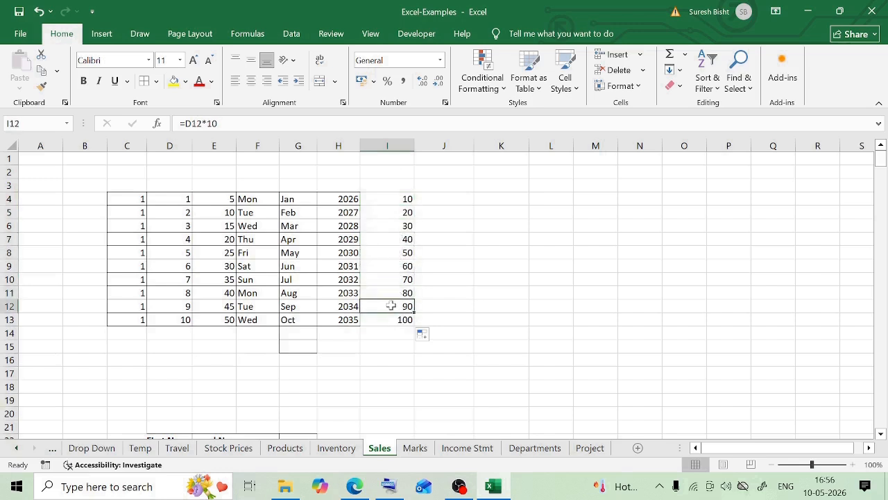
Enter 1 in J4 and auto-fill it down to J13 alongside the column I formulas.
click(399, 200)
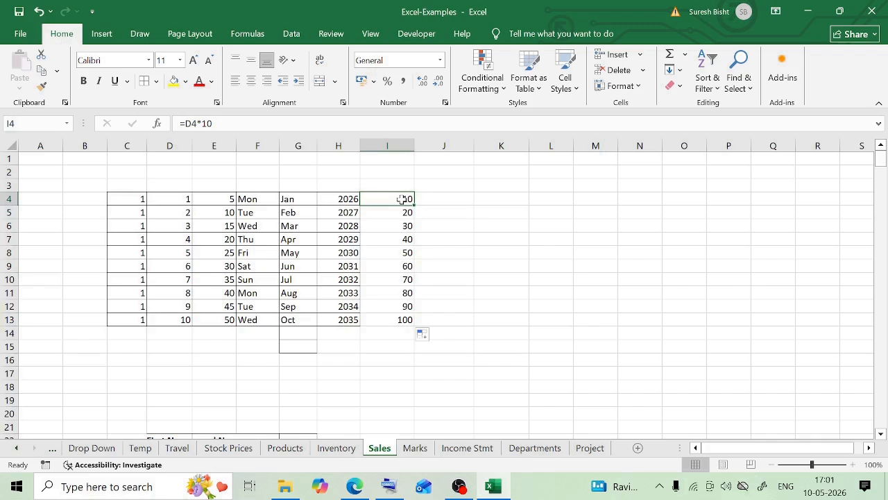
click(459, 199)
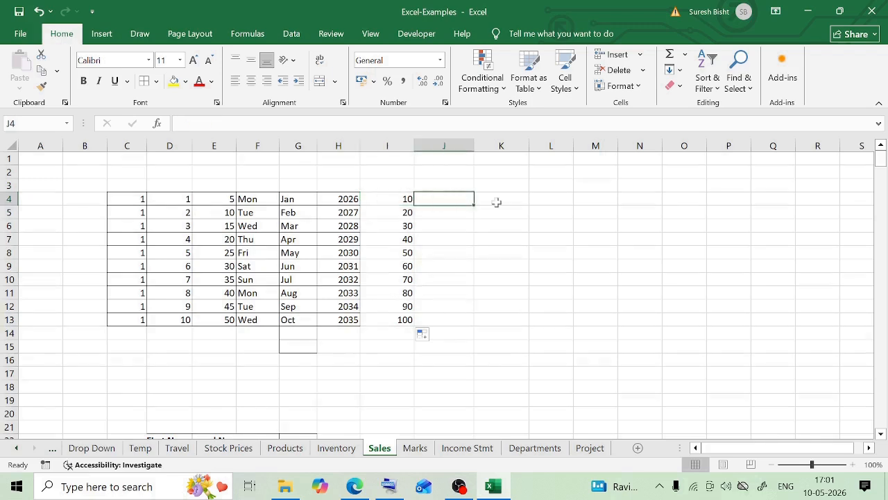
text(1)
key(ctrl+Return)
double_click(474, 206)
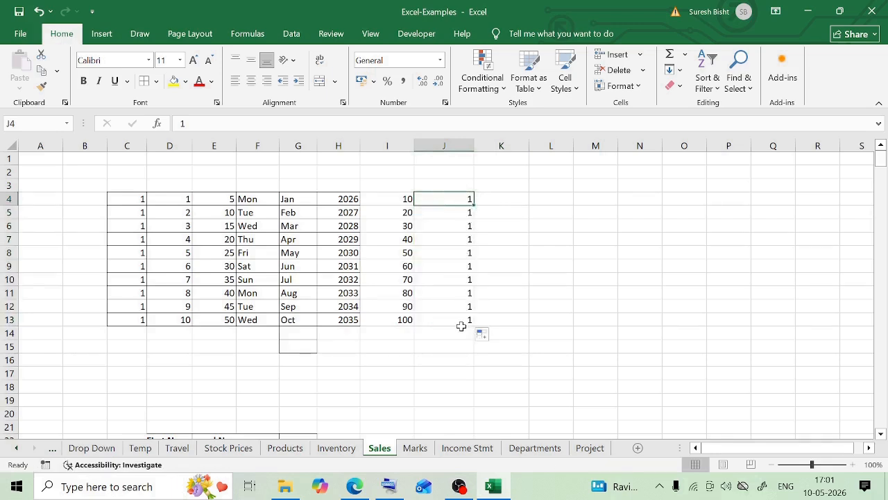
click(566, 253)
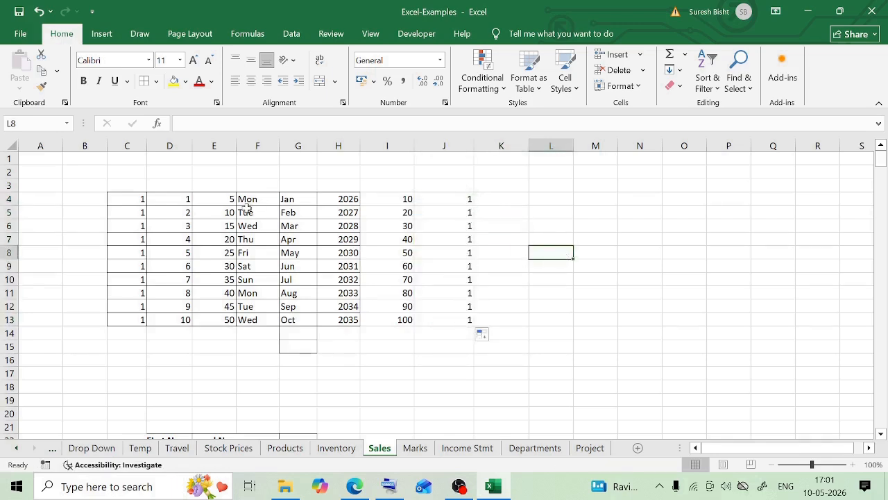
Replace the ones below J4 by entering 2 in J5 and auto-filling the J4:J5 series down to J13.
drag(131, 201, 121, 315)
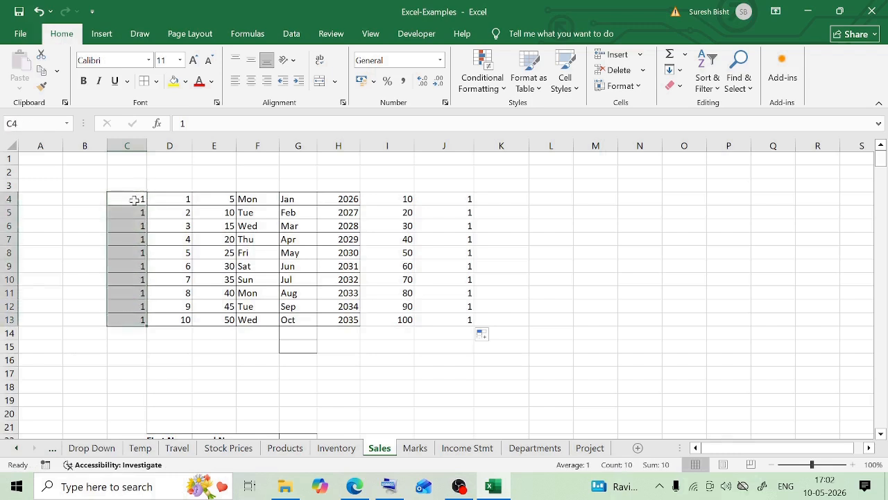
click(134, 200)
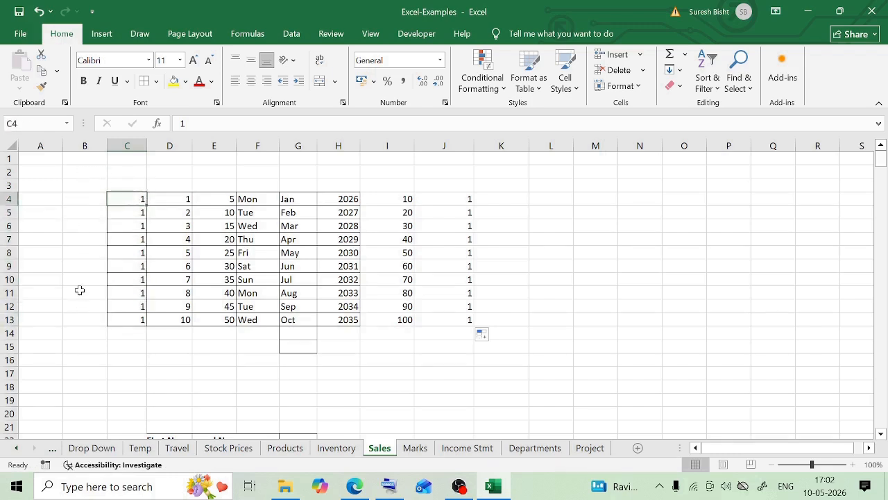
click(460, 200)
drag(398, 200, 407, 321)
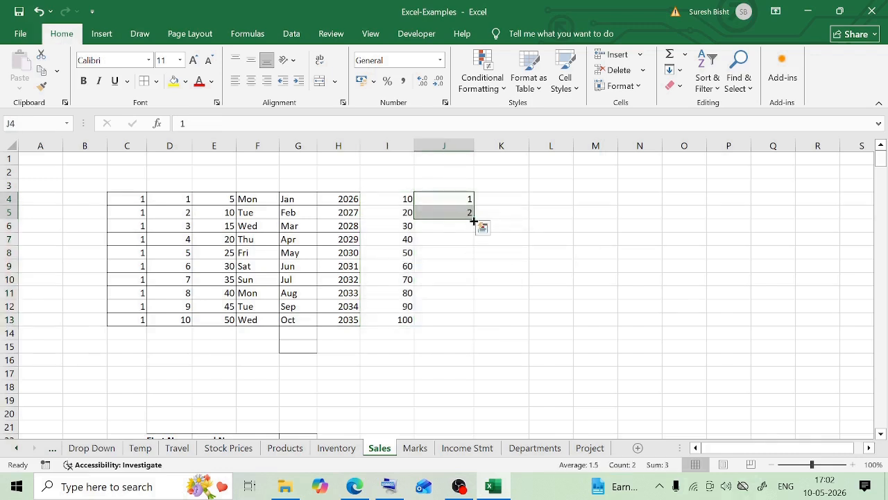
double_click(474, 220)
click(552, 331)
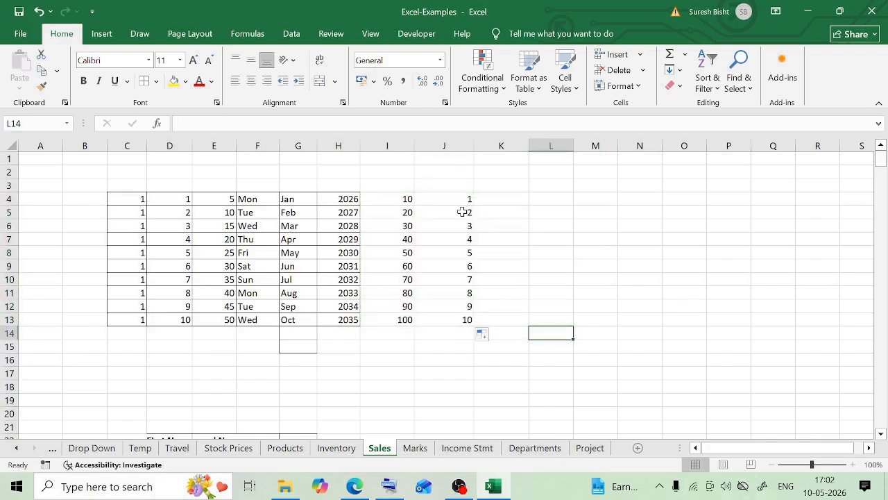
click(399, 203)
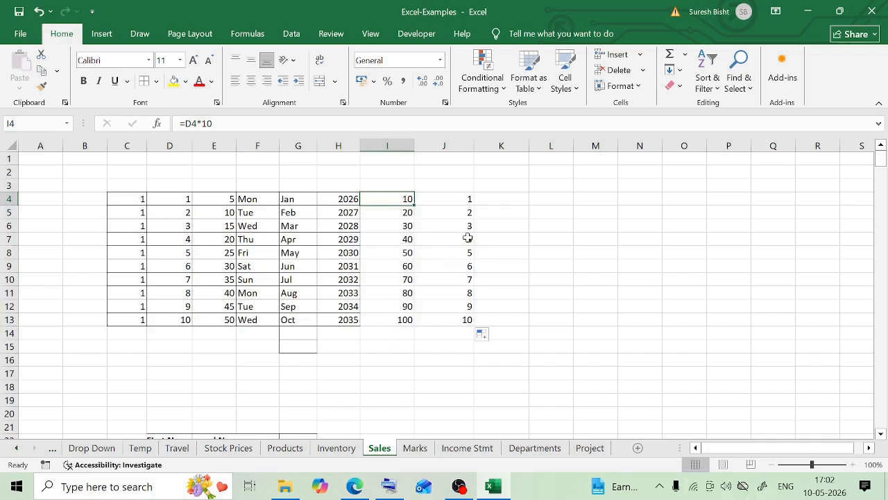
drag(465, 200, 465, 214)
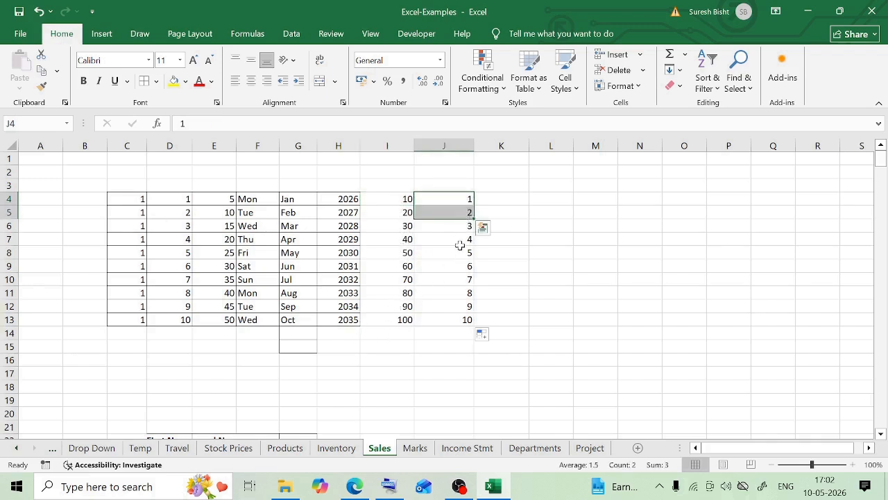
click(448, 321)
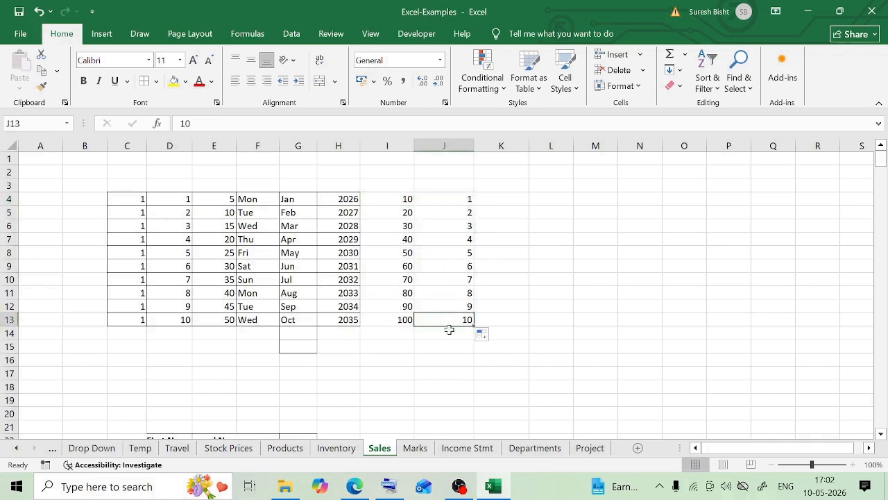
click(490, 253)
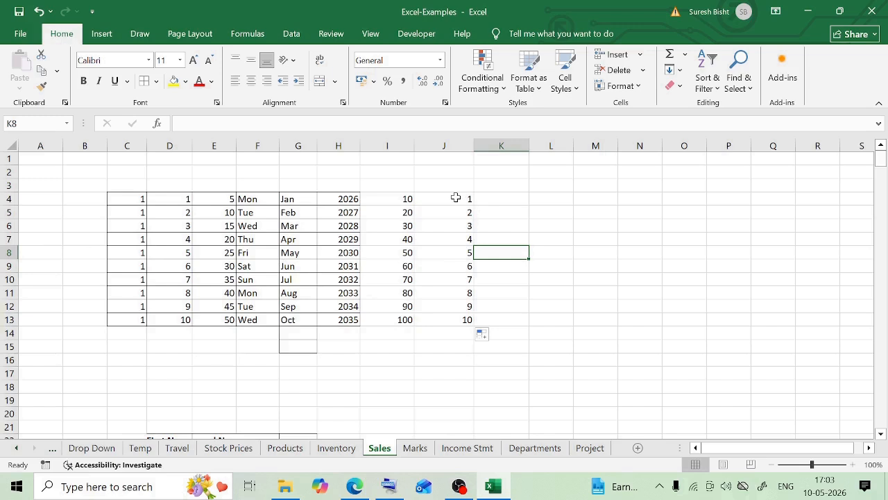
Clear J5:J13 and insert a blank row above row 8 to break up the adjacent data.
click(7, 253)
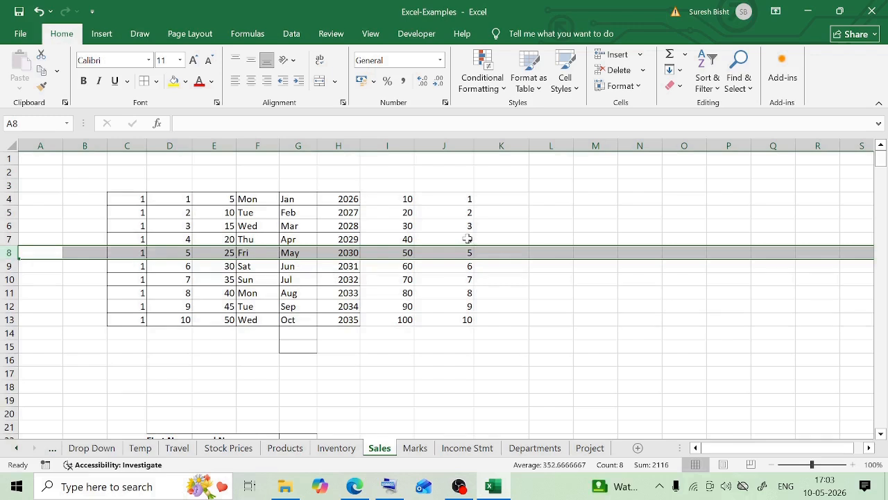
drag(445, 212, 453, 319)
key(Delete)
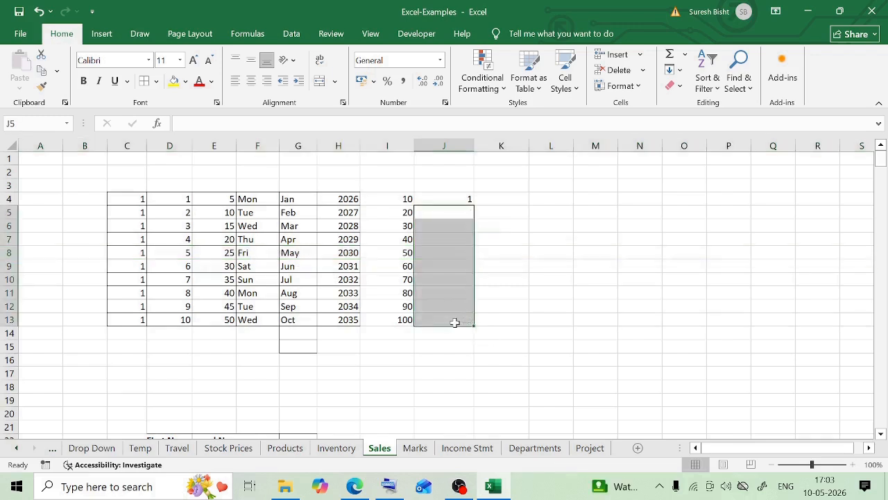
click(6, 252)
right_click(5, 251)
click(30, 135)
Auto-fill the 1 in J4 down to J7, the last row before the blank row.
click(468, 201)
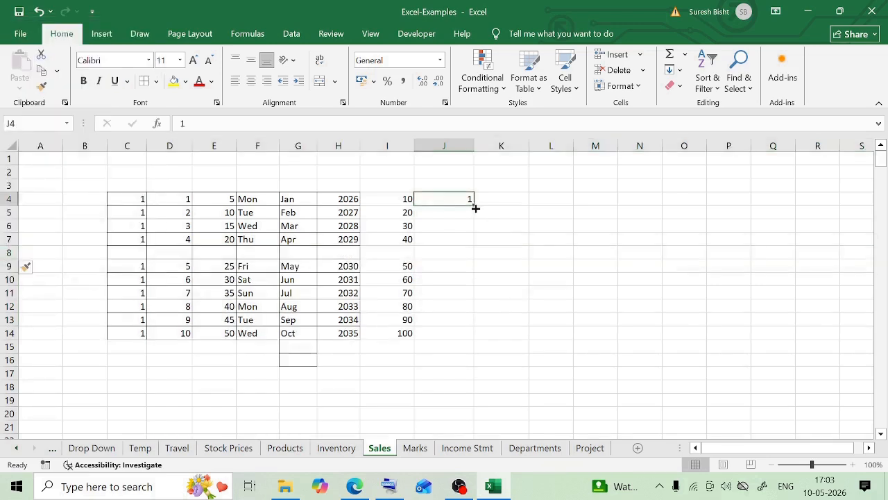
drag(475, 207, 476, 244)
click(541, 288)
click(445, 225)
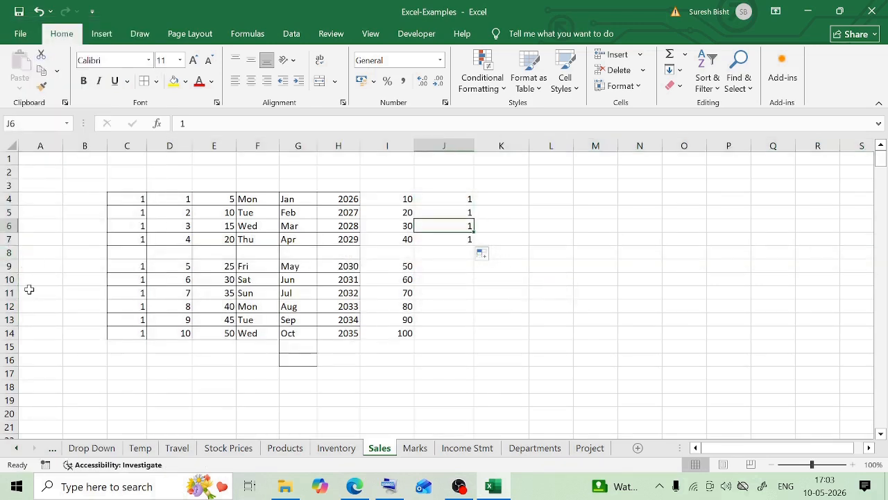
Delete the blank row 8 from the sheet.
click(6, 253)
key(ctrl+minus)
click(459, 293)
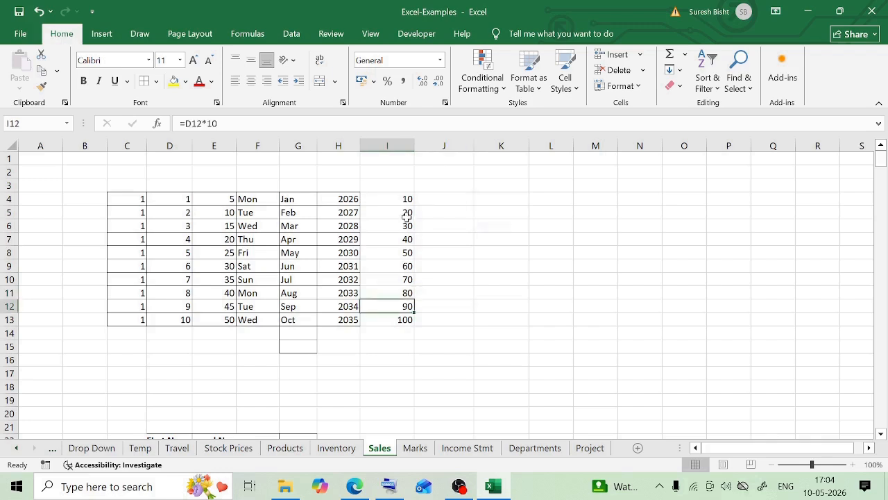
Clear the copied formulas in I5:I13 and auto-fill =D4*10 again from I4 down to I13.
click(406, 199)
click(407, 213)
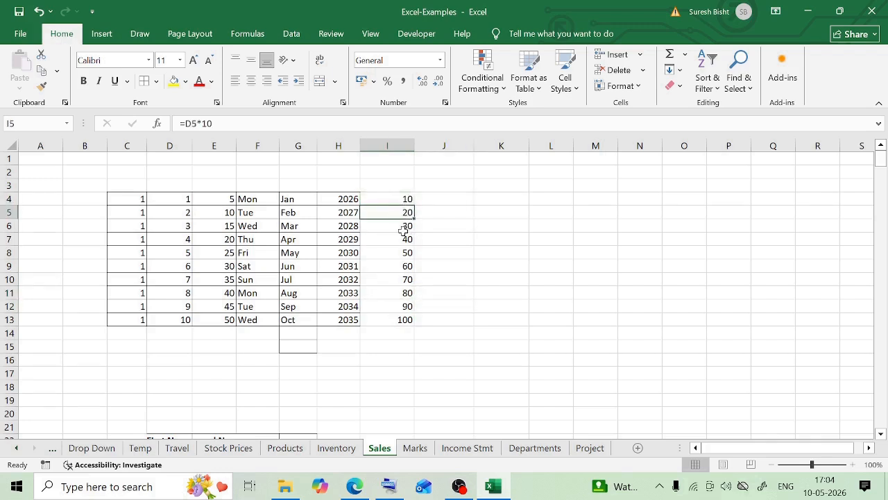
click(407, 227)
drag(402, 212, 404, 320)
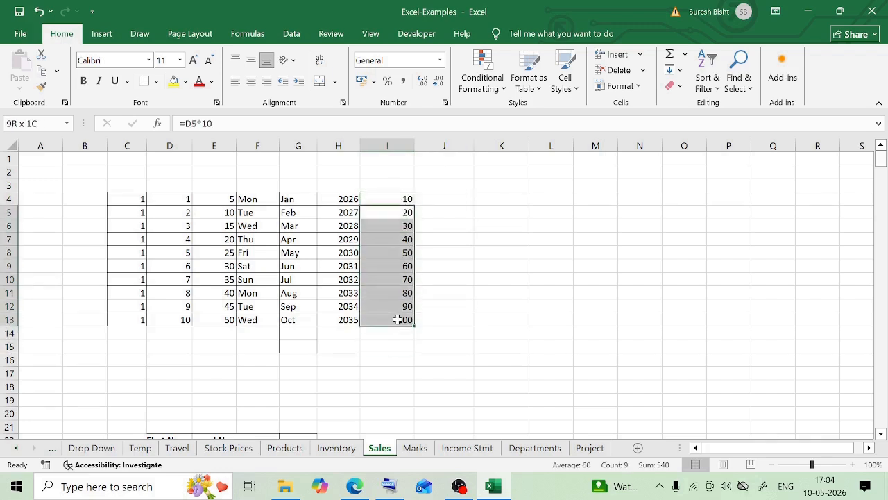
key(Delete)
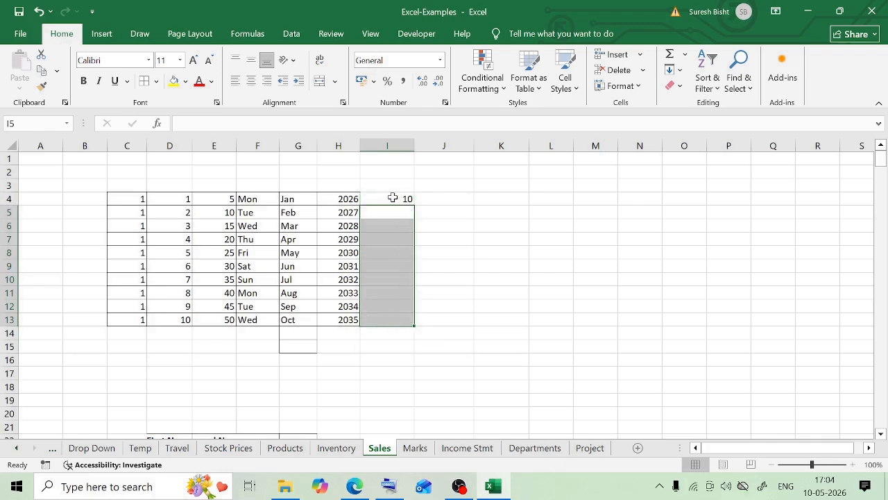
click(392, 198)
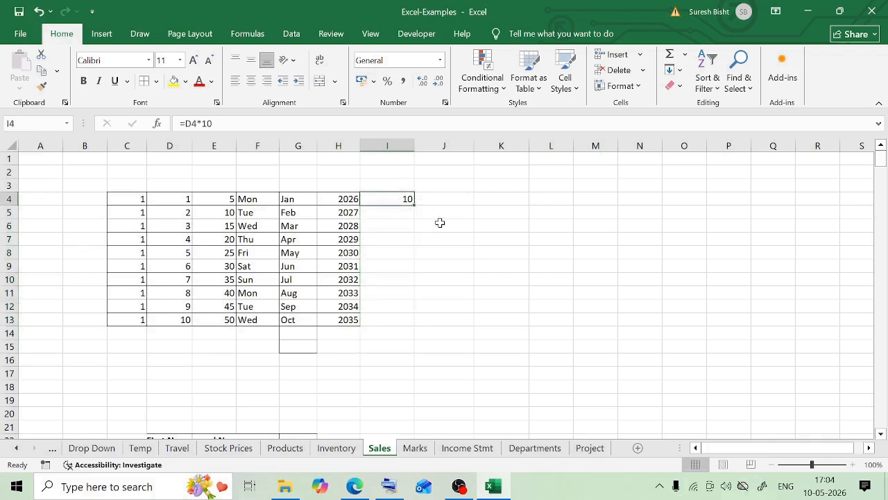
double_click(415, 204)
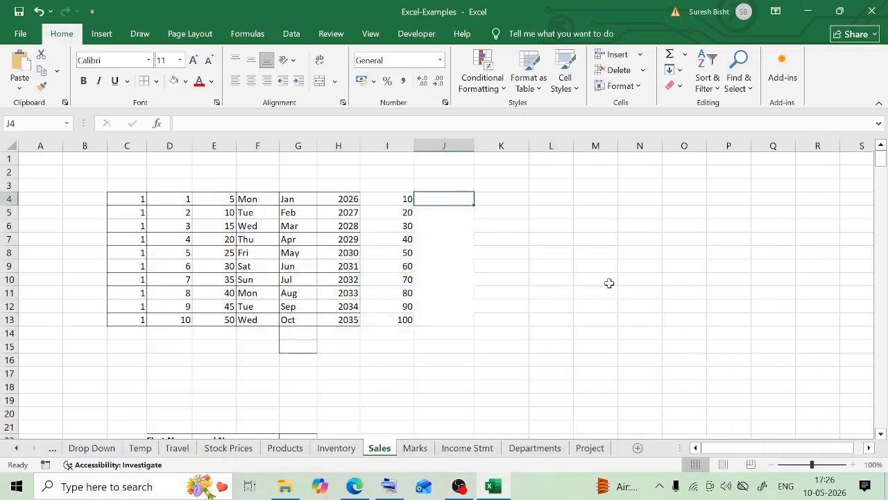
Enter 1 in J4, fill it down to J13 and open the Auto Fill Options for the filled range.
text(1)
key(ctrl+Return)
drag(474, 205, 474, 326)
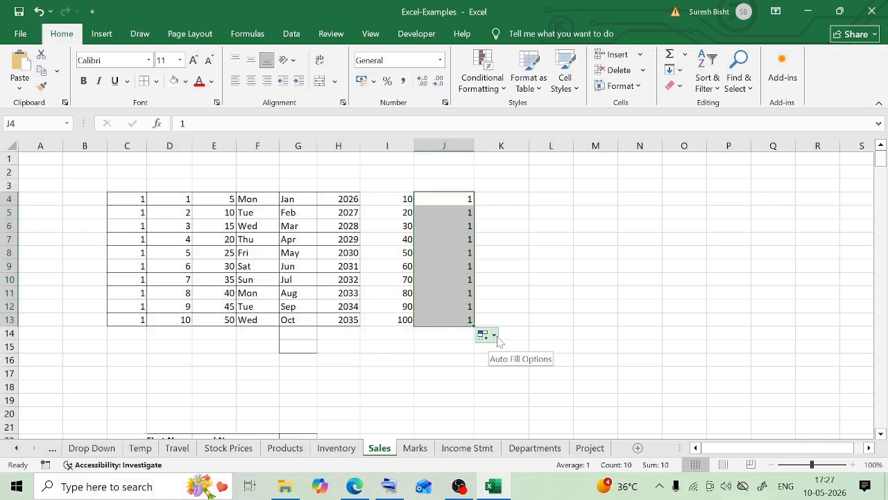
click(497, 337)
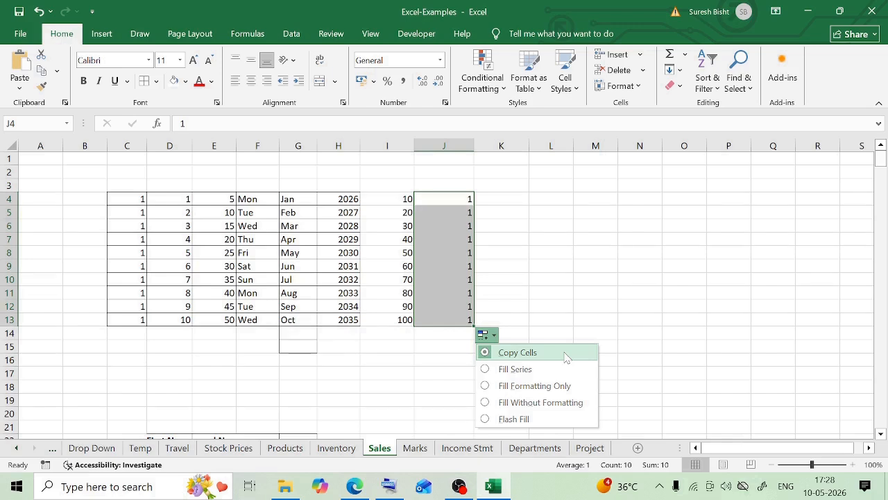
Replace the copies below J4 with 2 in J5, extend the J4:J5 series to J13 and open its Auto Fill Options.
drag(462, 215, 462, 319)
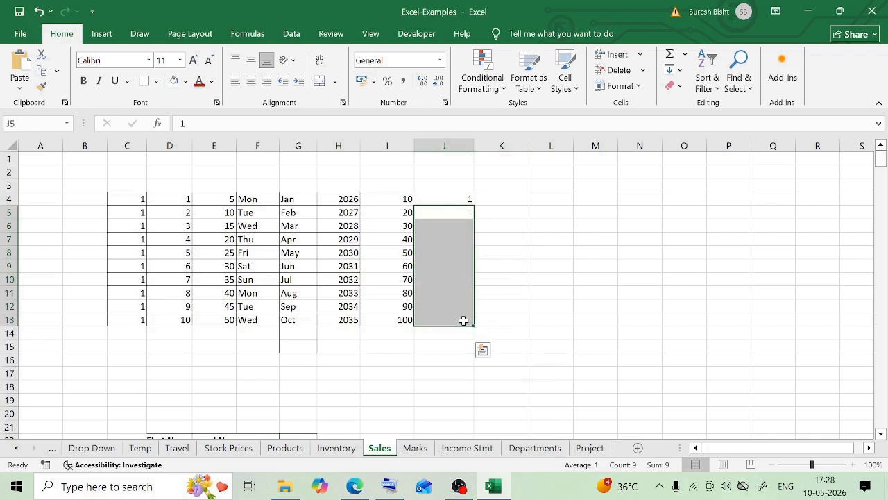
text(2)
click(486, 228)
drag(458, 200, 462, 213)
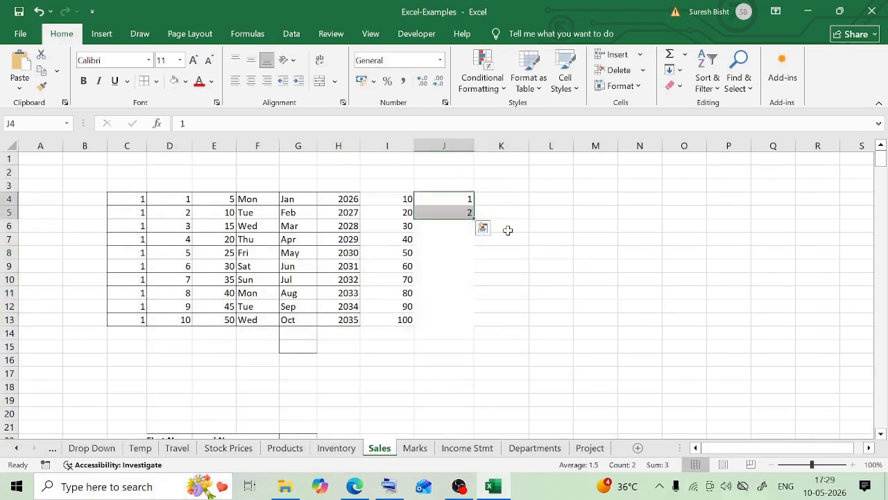
drag(474, 219, 468, 321)
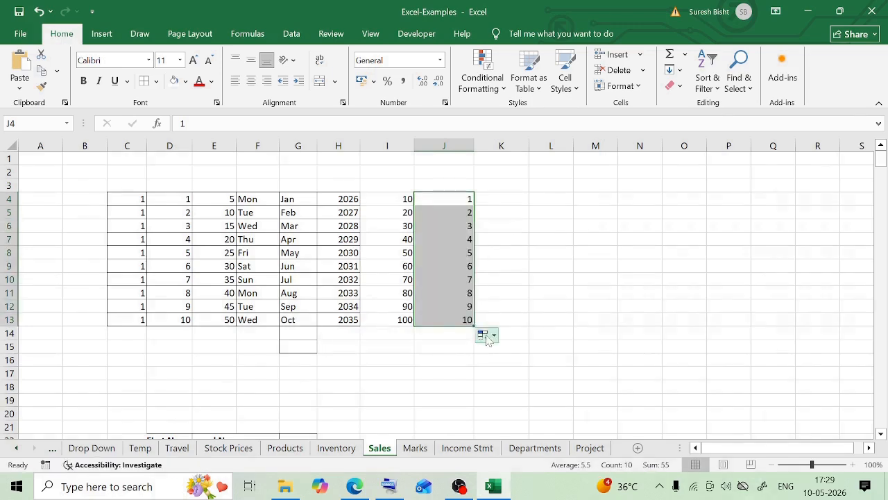
click(494, 336)
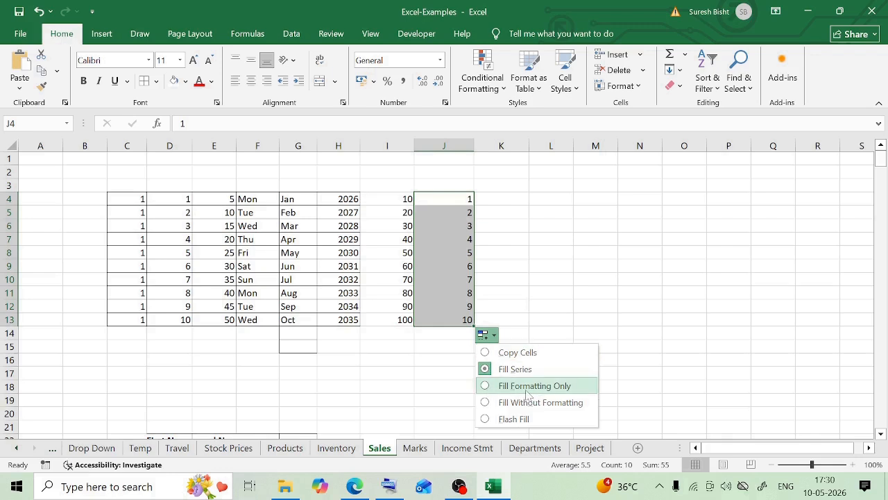
Clear J5:J13 and format J4 with a yellow fill and cell borders.
drag(448, 212, 456, 320)
key(Delete)
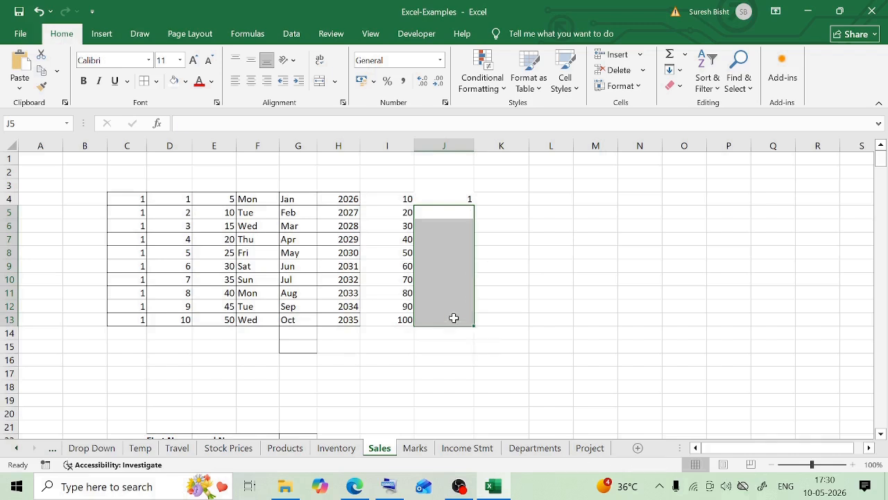
click(481, 279)
click(457, 202)
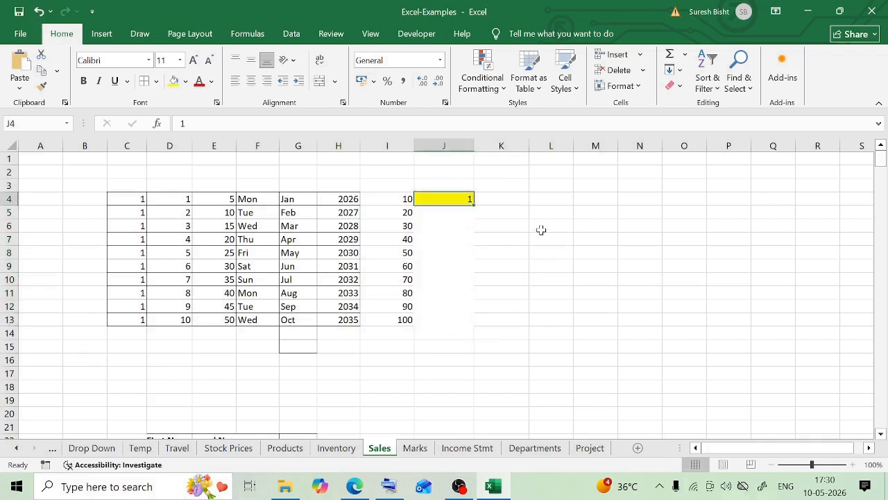
click(480, 227)
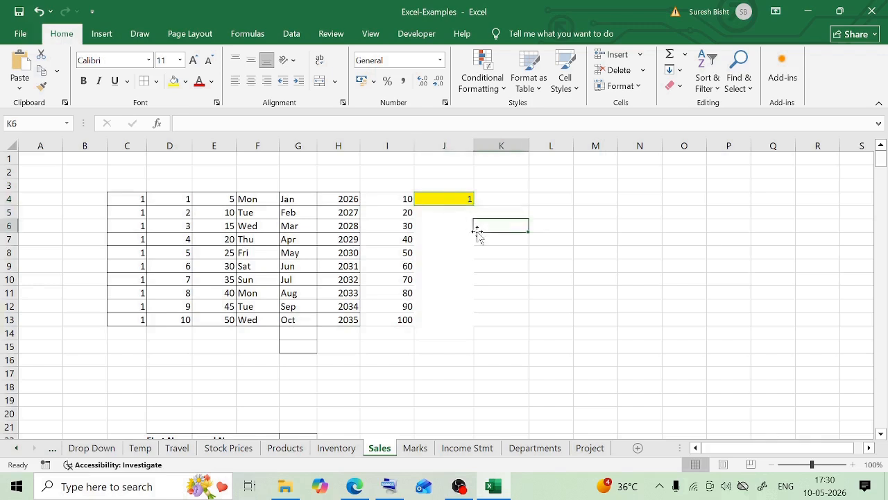
click(455, 199)
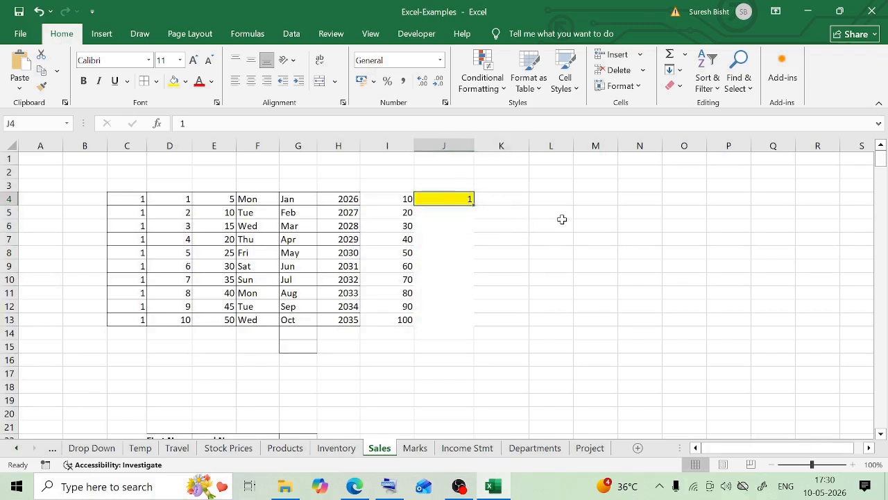
Fill J4 down to J13 and set the Auto Fill option to Fill Without Formatting.
drag(474, 205, 470, 327)
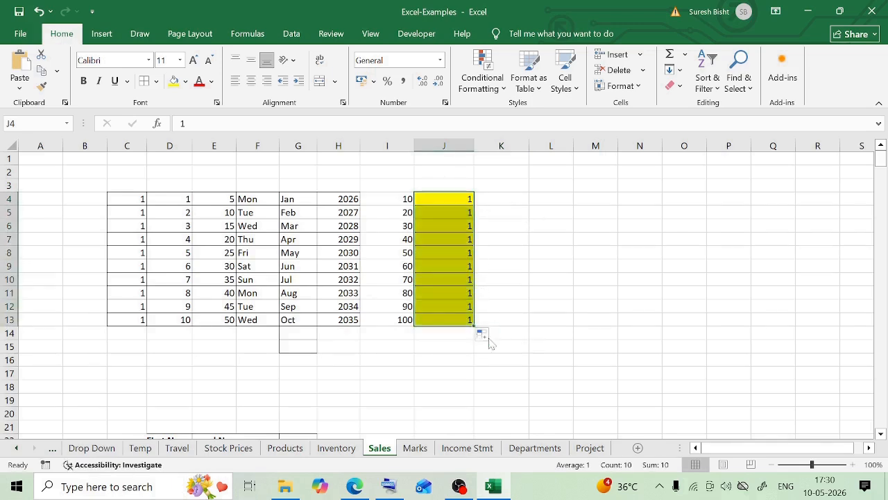
click(493, 336)
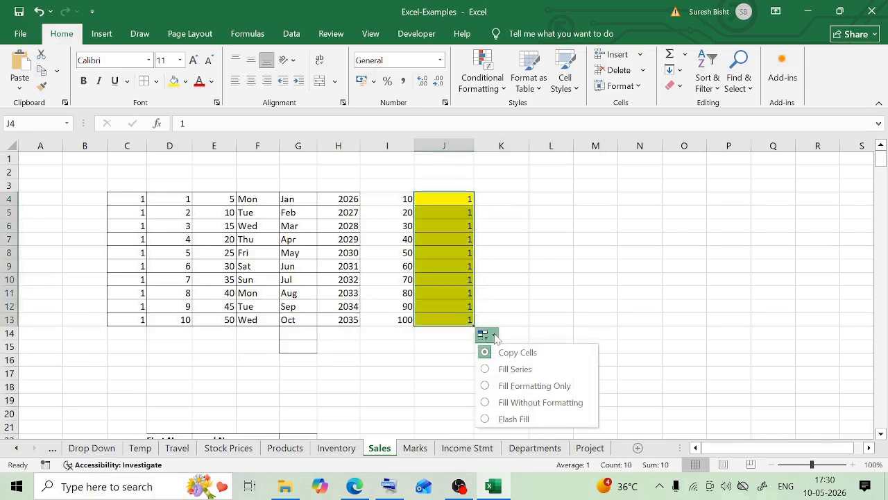
click(488, 387)
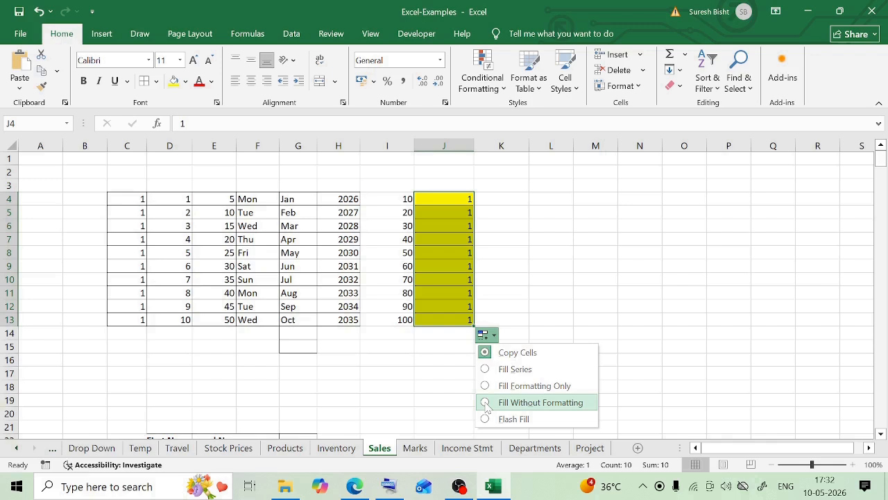
click(486, 404)
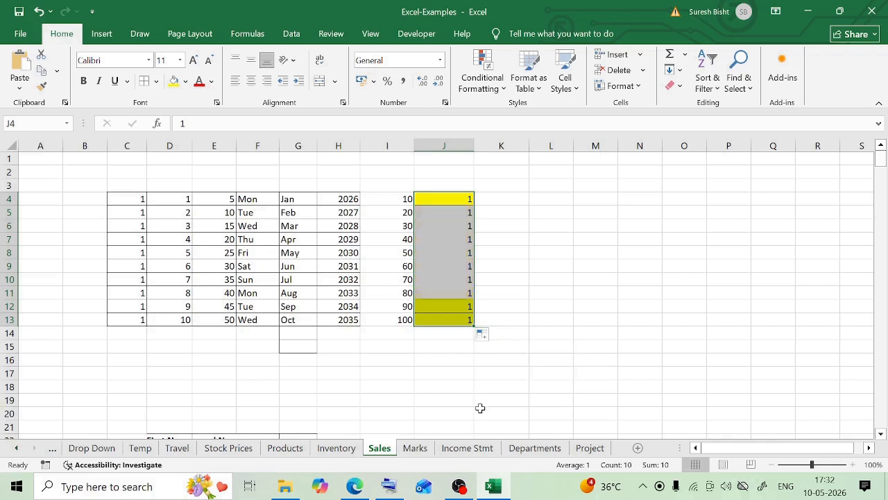
Inspect the filled cells J5 to J13 and reopen their Auto Fill Options.
click(460, 212)
click(428, 306)
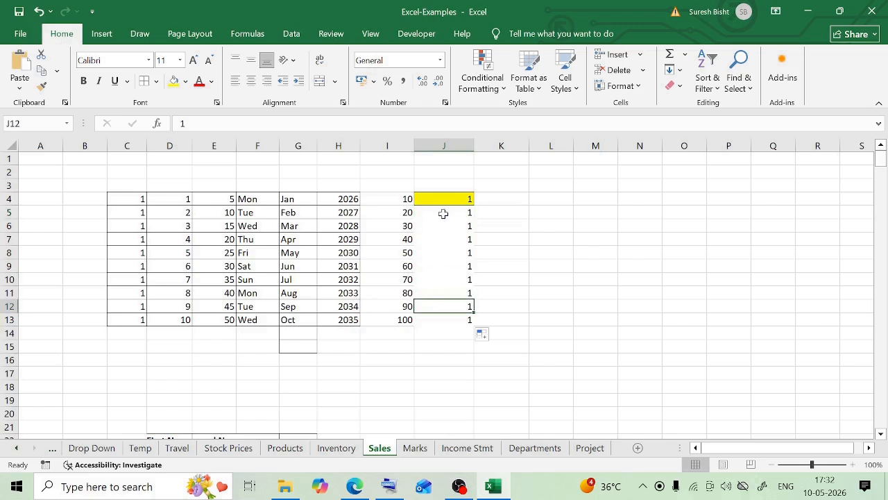
click(447, 211)
click(456, 319)
click(493, 336)
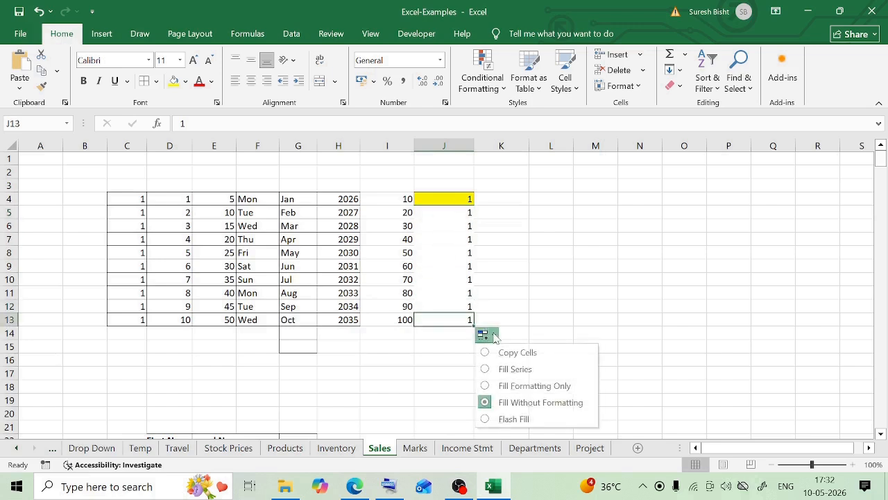
click(485, 352)
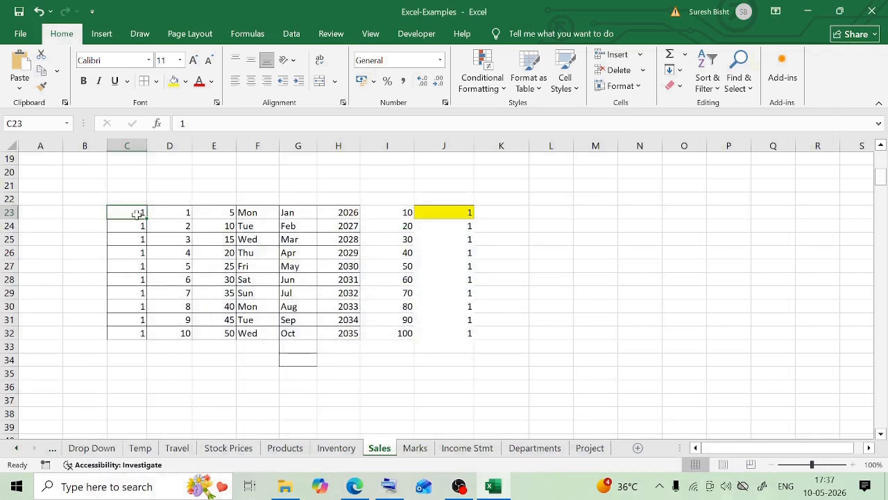
Enter 1 in C2 in the empty area at the start of the sheet and fill it down to C7.
scroll(354, 263, up, 6)
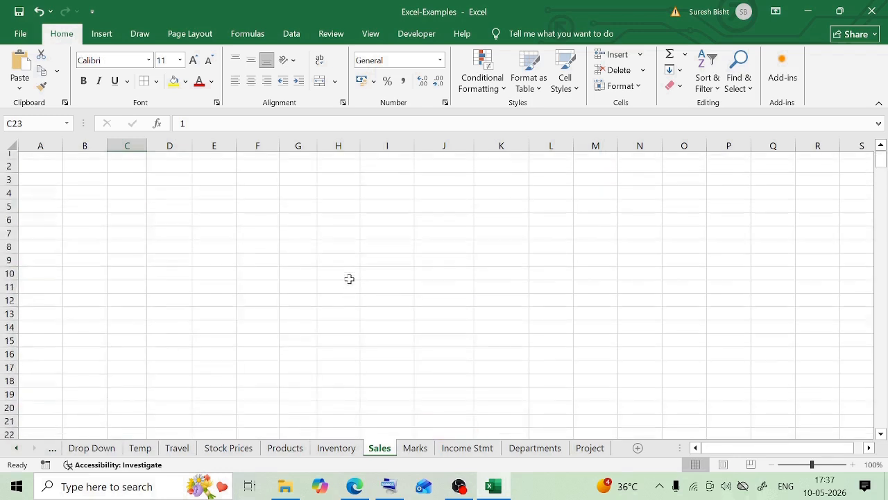
click(146, 174)
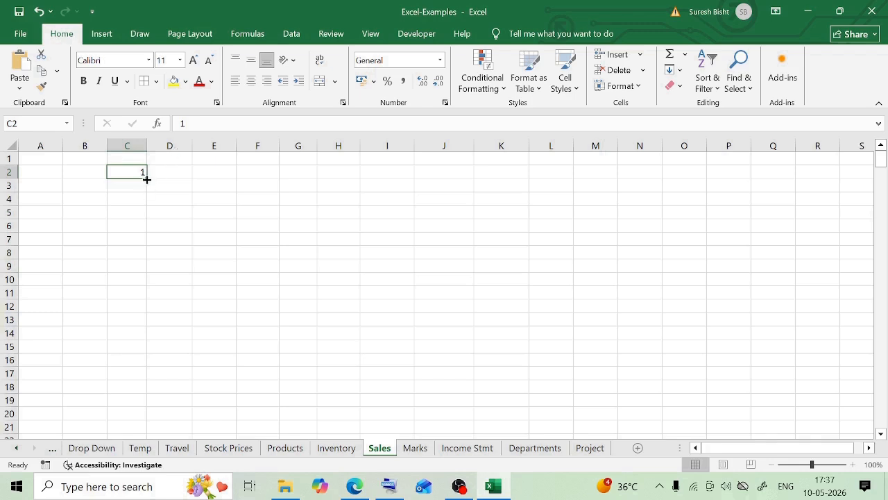
drag(145, 180, 143, 249)
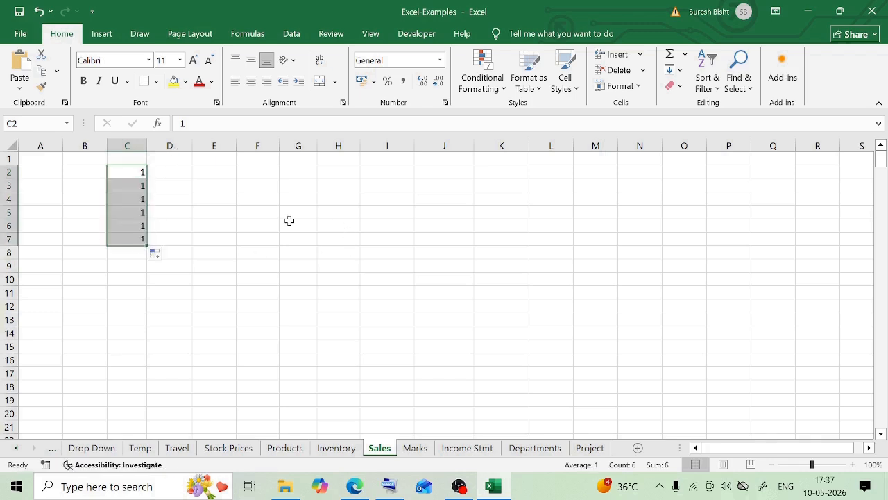
click(257, 250)
Replace the copies below C2 with 2 in C3 and extend the C2:C3 series down to C8.
drag(127, 185, 145, 242)
key(Delete)
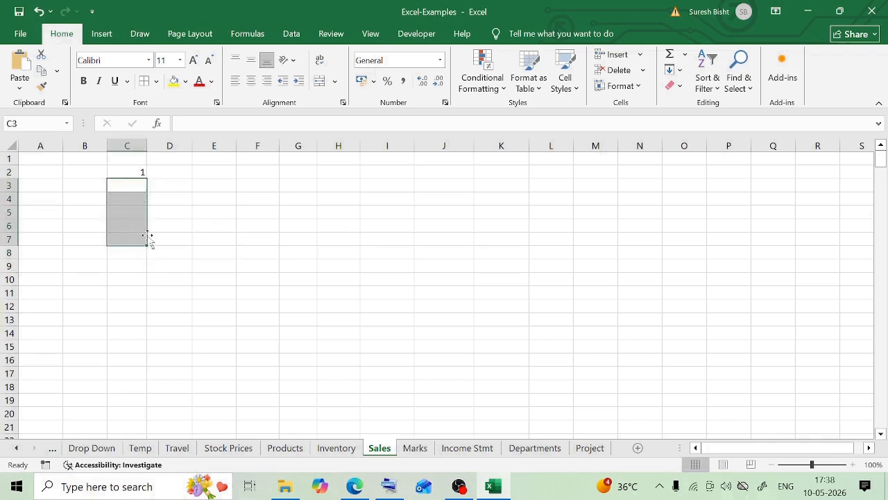
click(139, 187)
text(2)
click(243, 239)
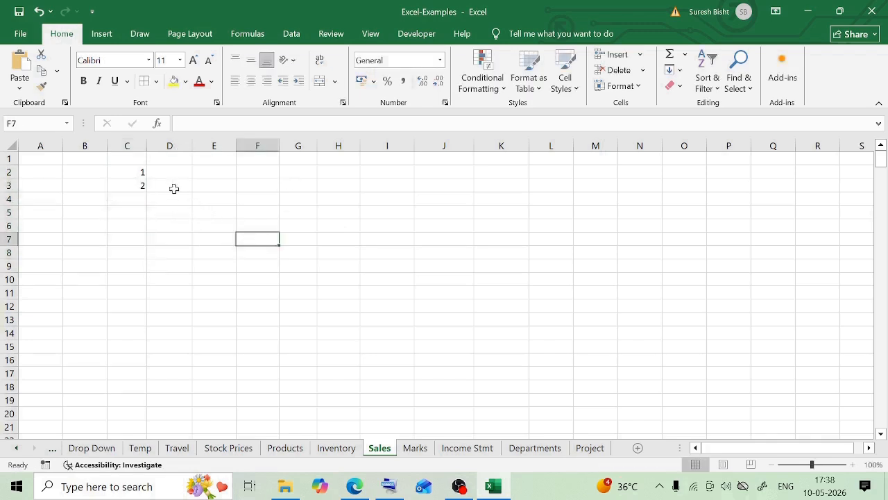
drag(132, 173, 143, 257)
click(214, 226)
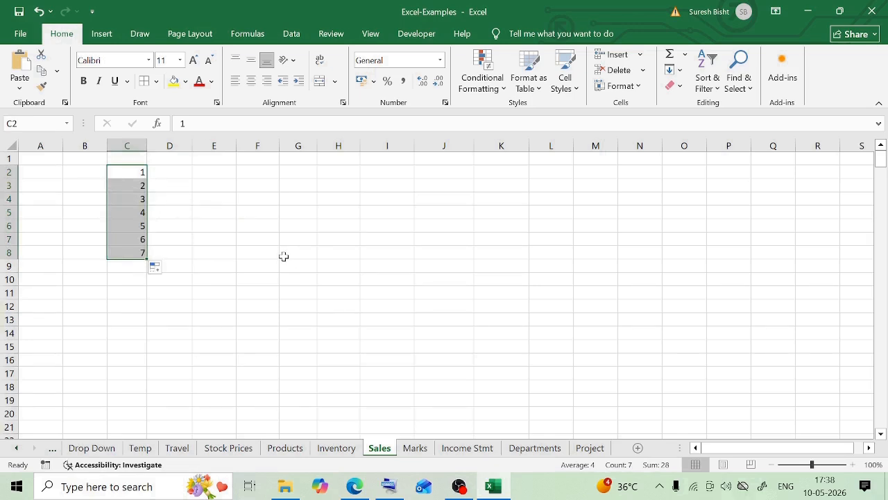
Clear the filled series in column C below the starting values 1 and 2 in C2:C3.
click(139, 173)
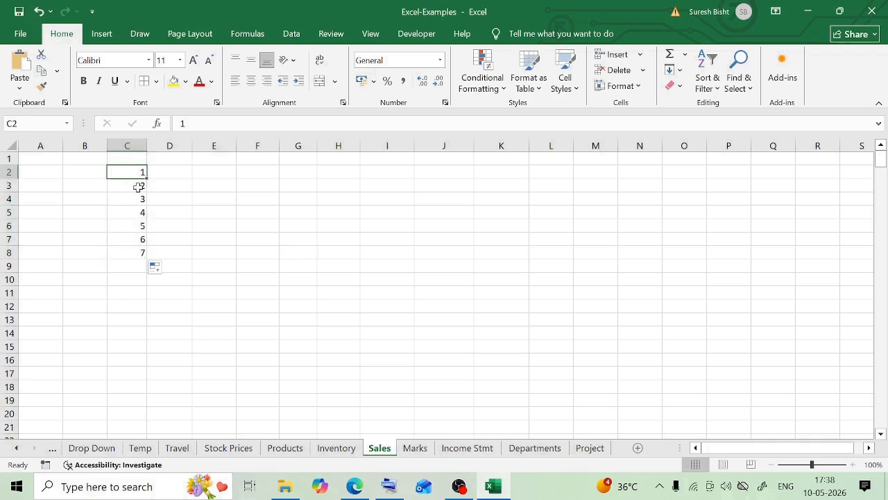
drag(139, 187, 145, 266)
key(Delete)
click(143, 173)
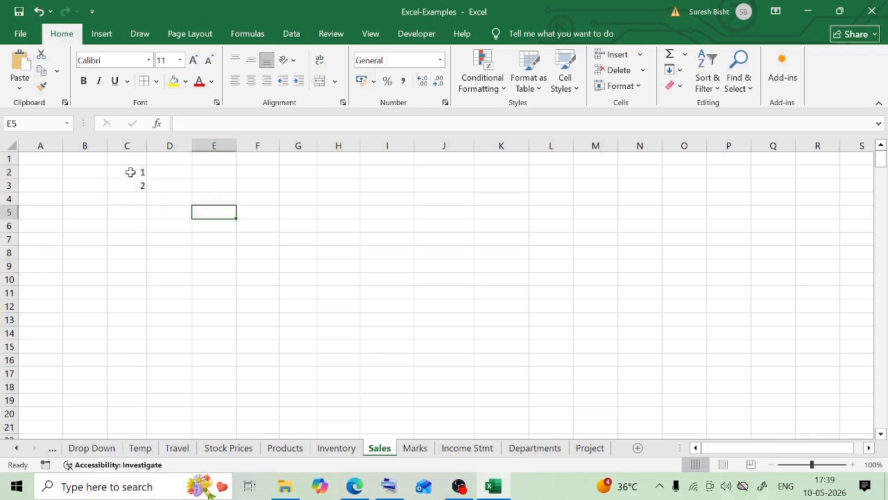
Highlight the starting cells C2:C3 and the empty ranges B2:B7 and A2:B6 beside them.
drag(130, 172, 132, 186)
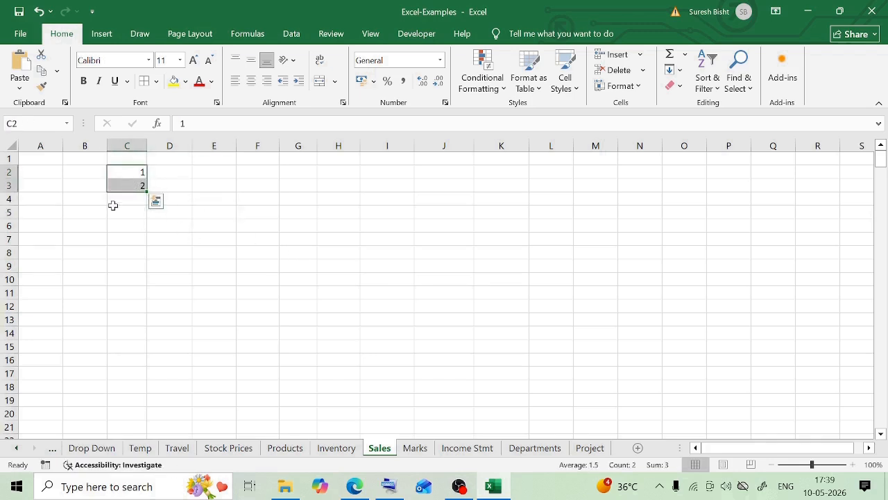
click(132, 220)
drag(90, 170, 95, 234)
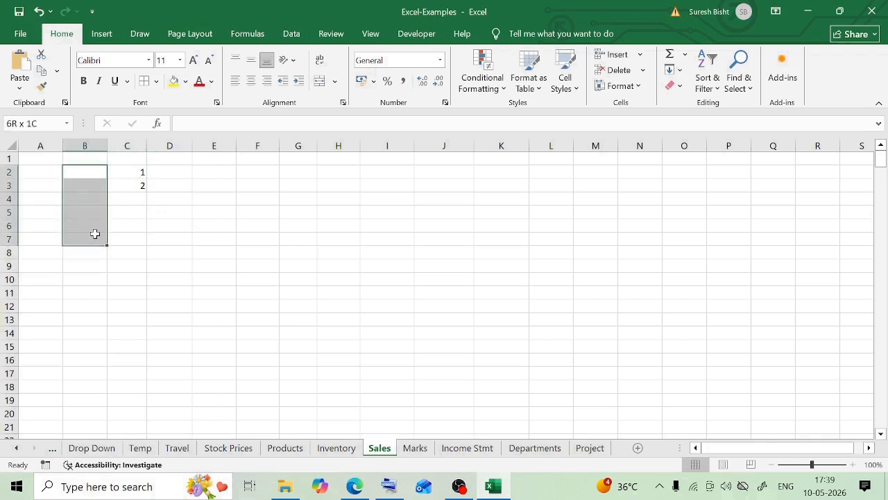
drag(44, 173, 91, 232)
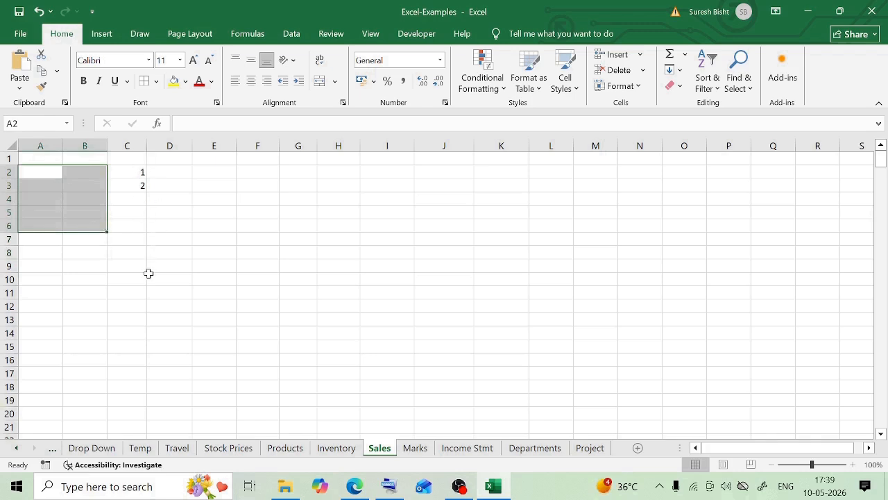
Fill the value 1 from C2 down to C9.
click(139, 173)
drag(146, 178, 149, 271)
click(229, 203)
Enter 10 in D2, auto-fill it down to D9 to match column C, and compare both ranges.
click(182, 175)
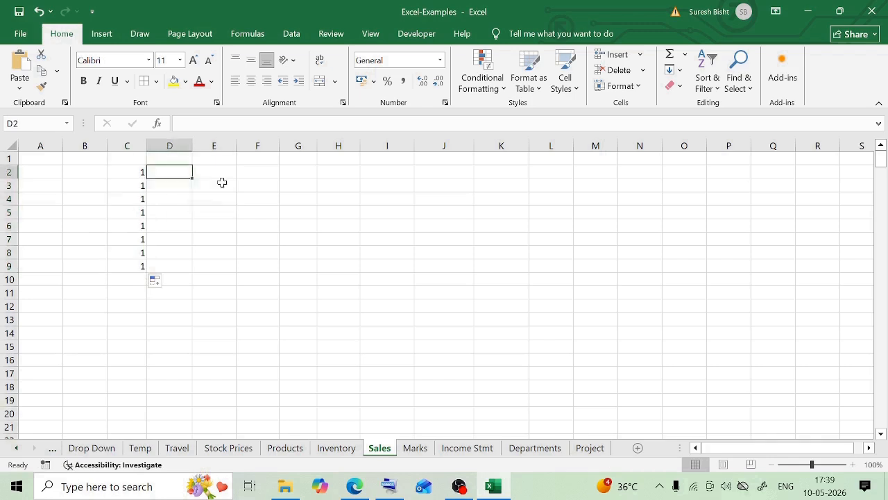
text(10)
key(Return)
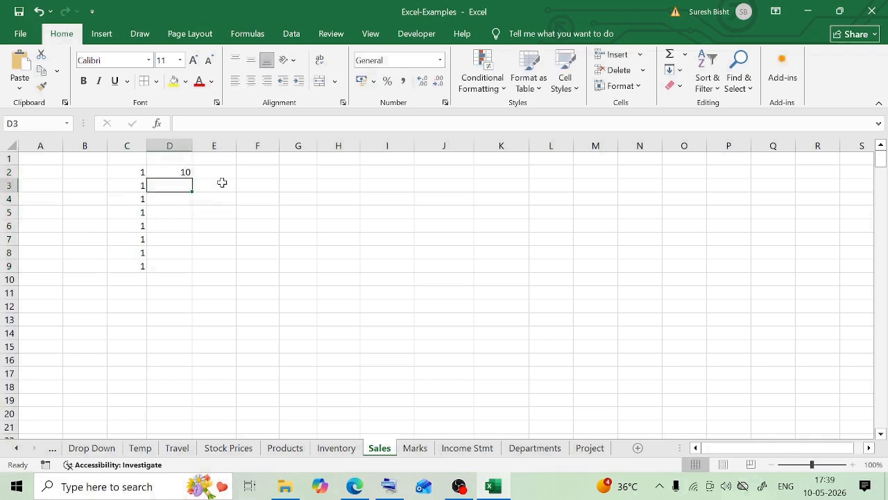
click(187, 174)
double_click(192, 178)
click(215, 199)
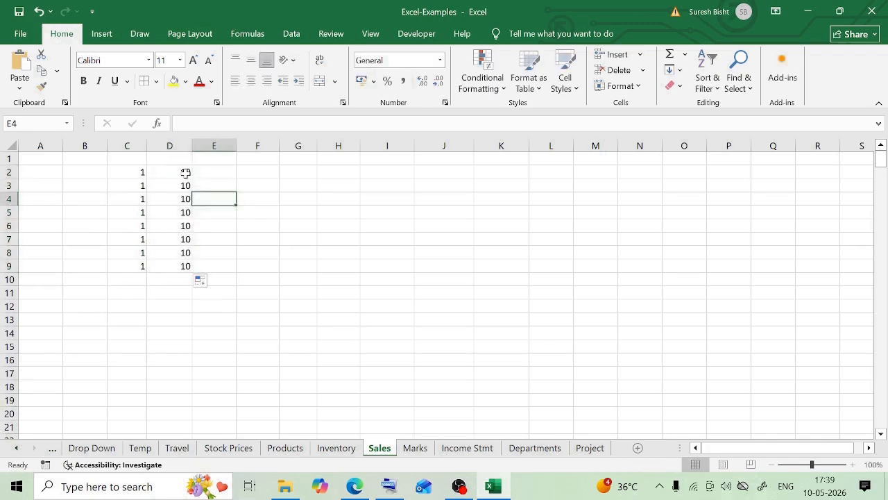
drag(185, 173, 186, 266)
drag(130, 171, 128, 264)
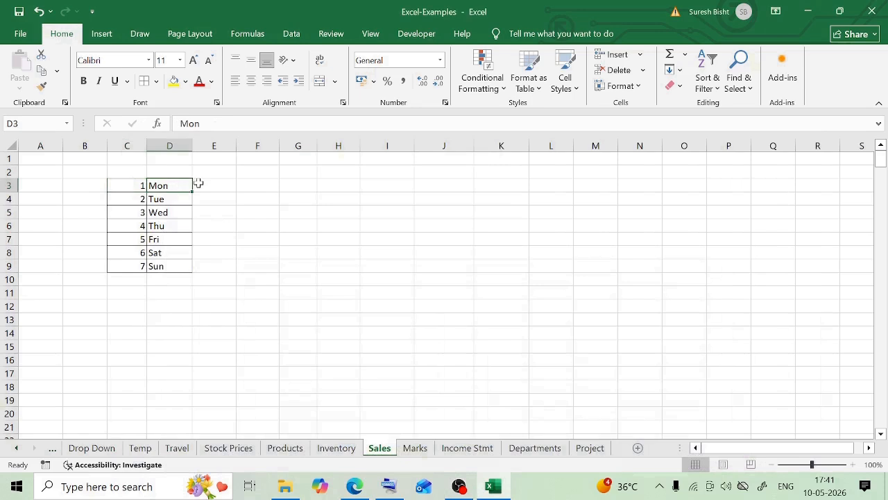
Enter 10 in E3 beside the C3:D9 weekday table and fill it down to E12.
click(218, 222)
drag(135, 190, 167, 262)
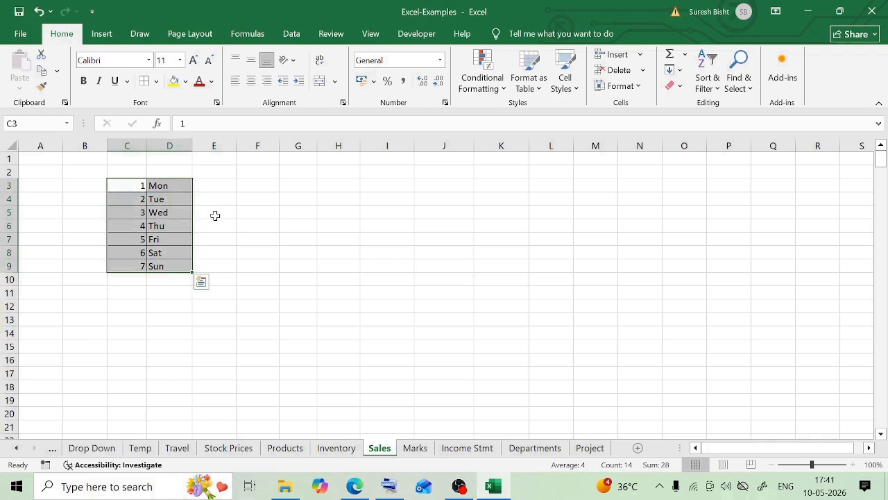
click(215, 186)
text(10)
key(ctrl+Return)
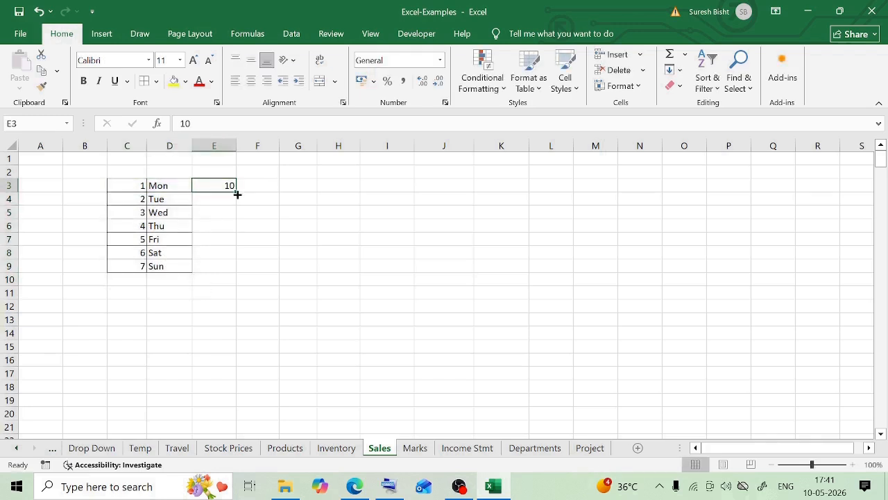
drag(238, 195, 232, 311)
click(370, 265)
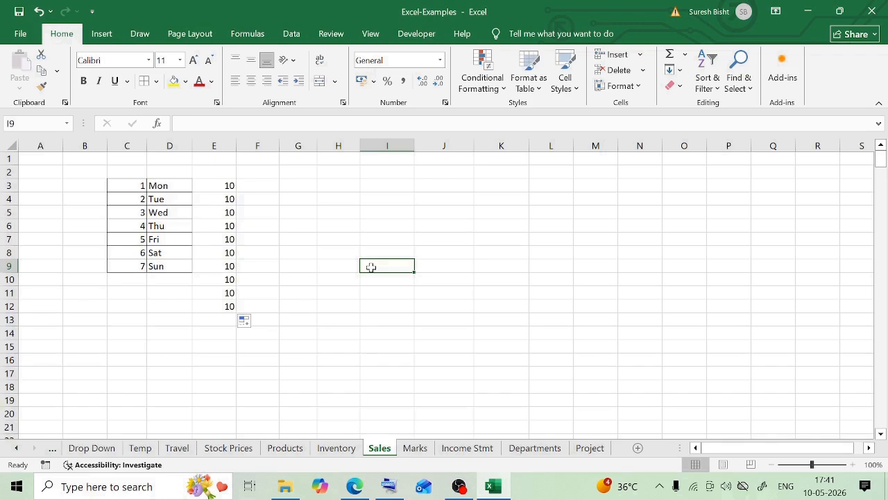
Clear the copied values in E4:E12, keeping the 10 in E3.
drag(215, 199, 229, 306)
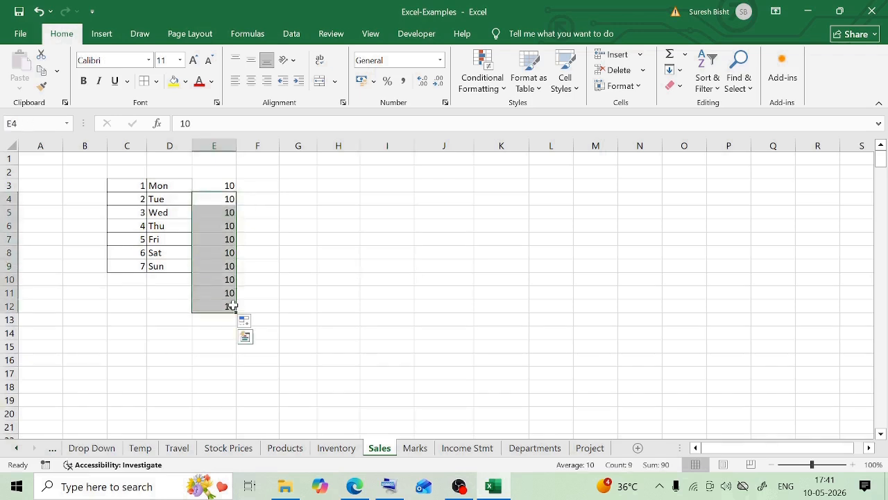
key(Delete)
click(228, 185)
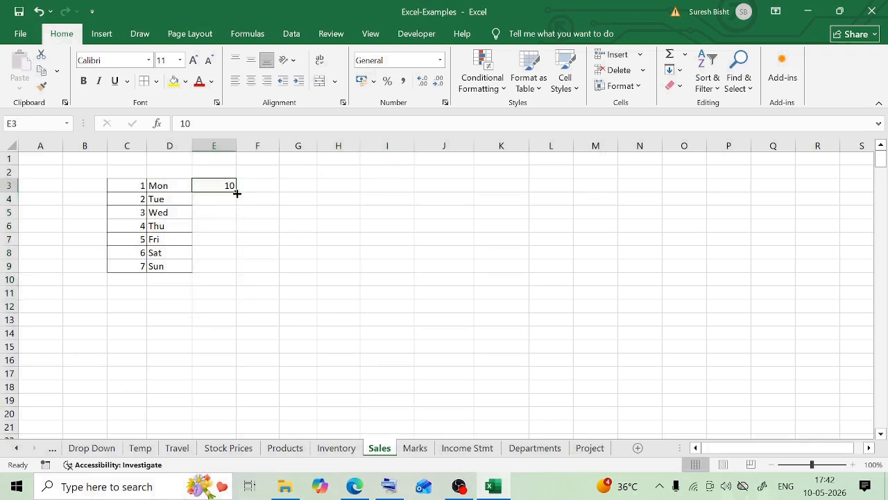
Highlight the C3:D9 weekday table and fill the 10 from E3 down to E9 alongside it.
drag(132, 185, 159, 271)
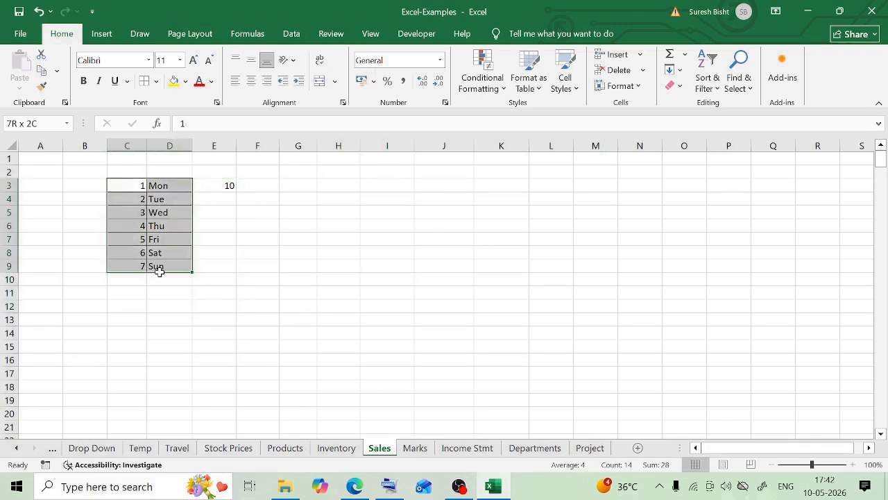
click(213, 185)
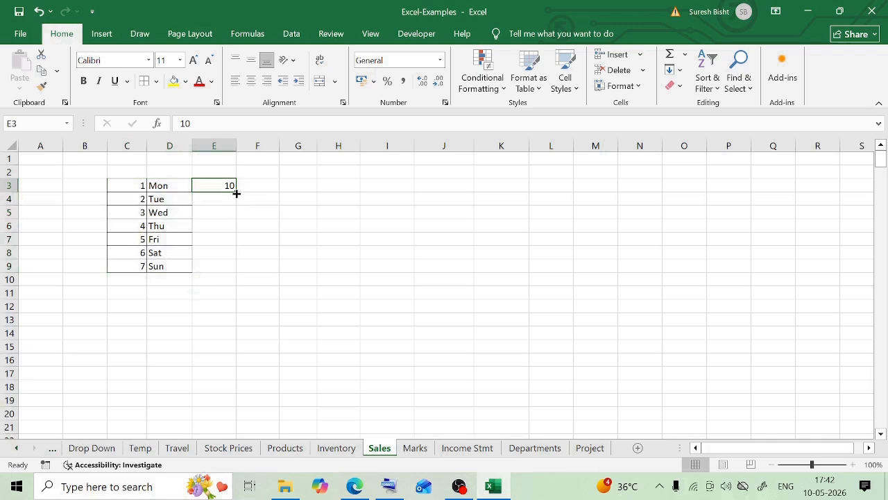
drag(236, 193, 236, 272)
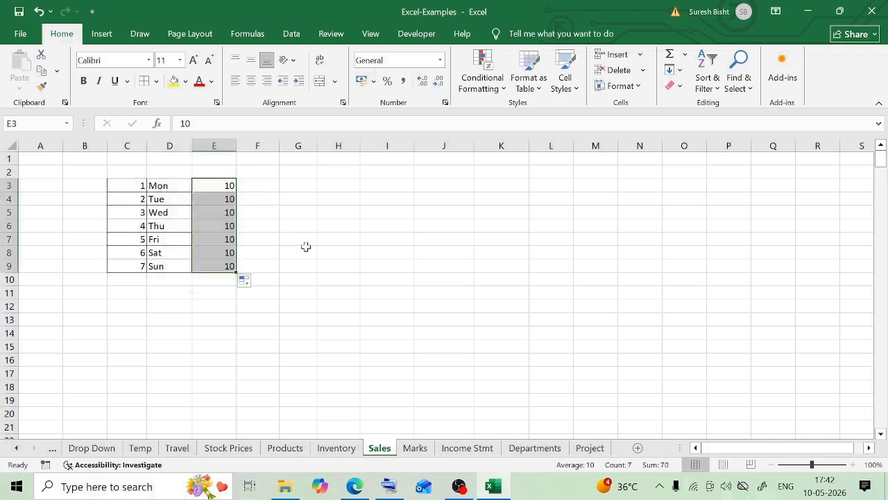
click(215, 186)
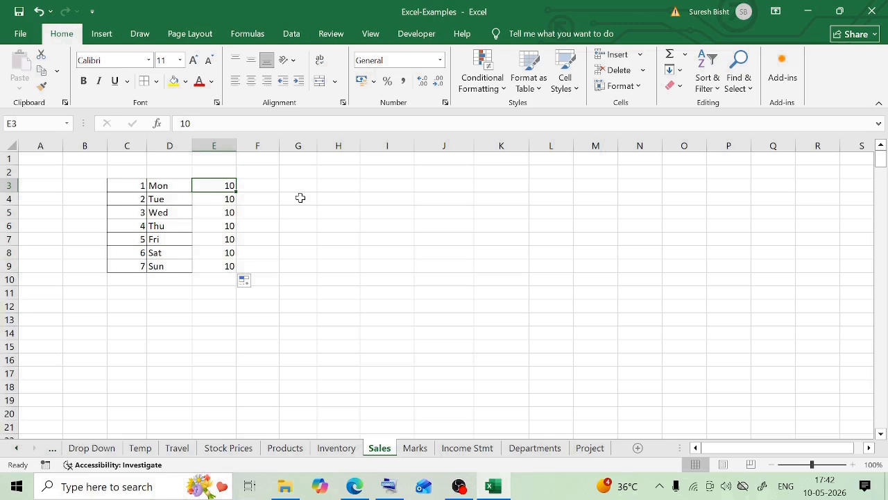
click(381, 225)
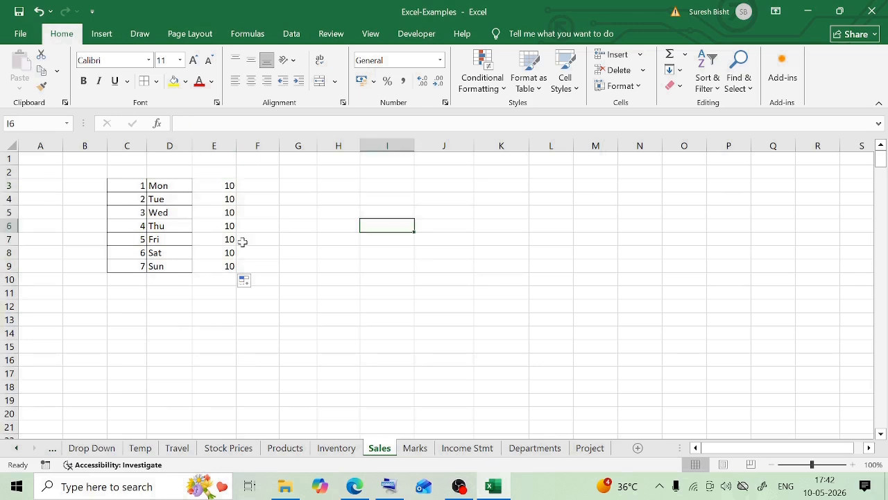
Insert a blank row above the Fri row of the weekday table.
right_click(6, 240)
click(38, 124)
click(213, 199)
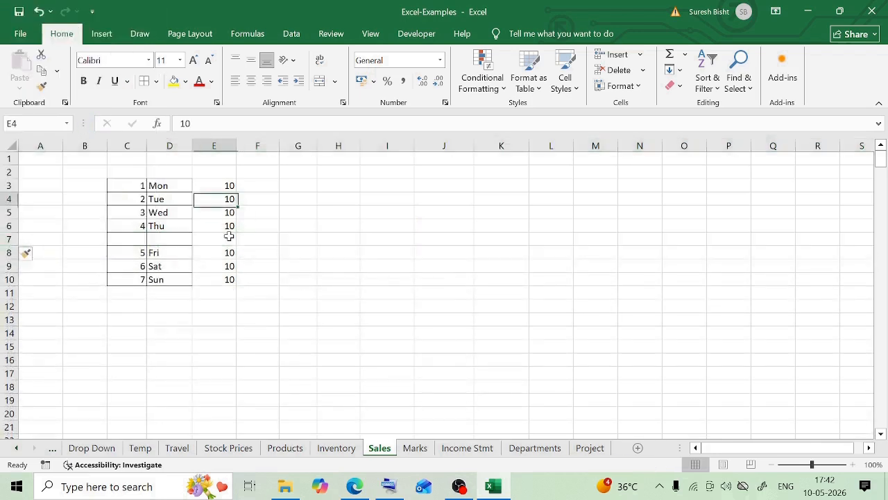
Clear the values in E4:E10 and select E3 as the starting cell for filling.
drag(214, 200, 222, 277)
key(Delete)
click(298, 239)
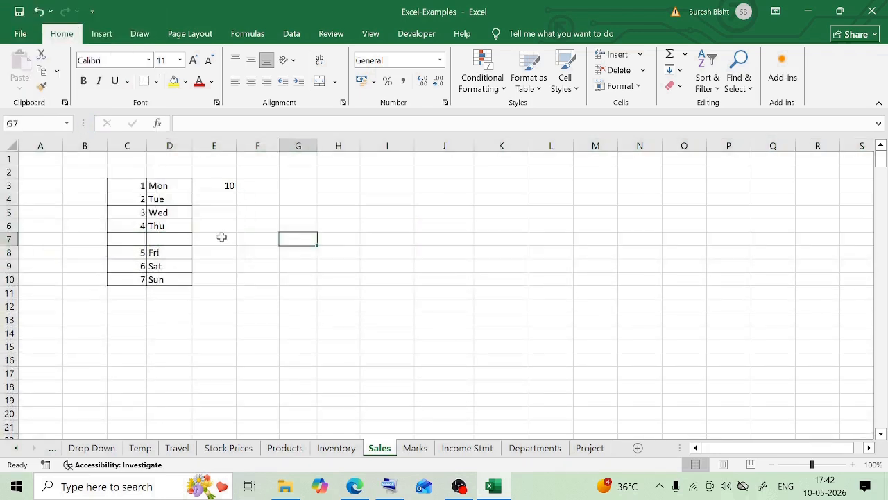
click(226, 185)
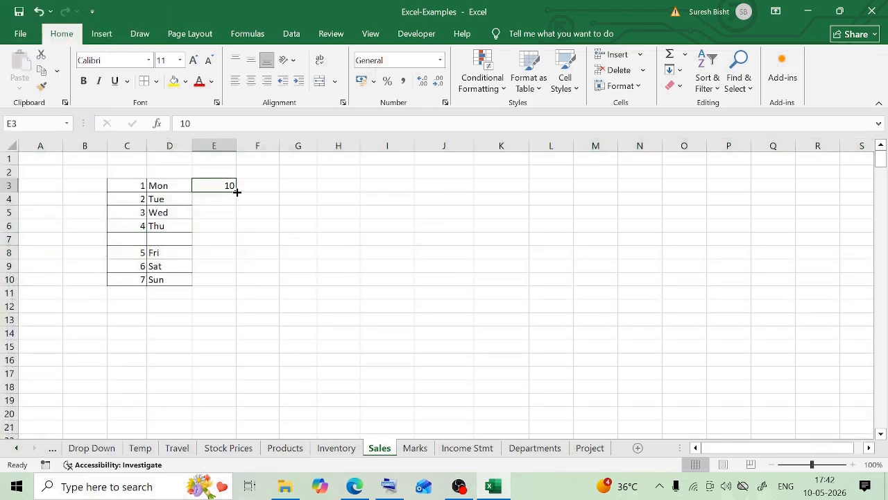
Fill the 10 from E3 down to E6, stopping above the blank row in the weekday table.
drag(236, 193, 236, 231)
click(333, 276)
click(219, 254)
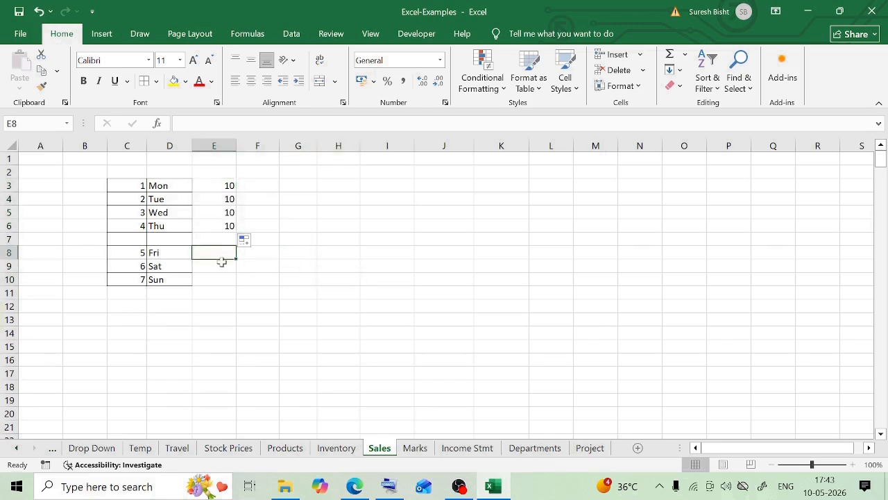
Delete the blank row 7 between the Thu and Fri rows of the weekday table.
click(4, 239)
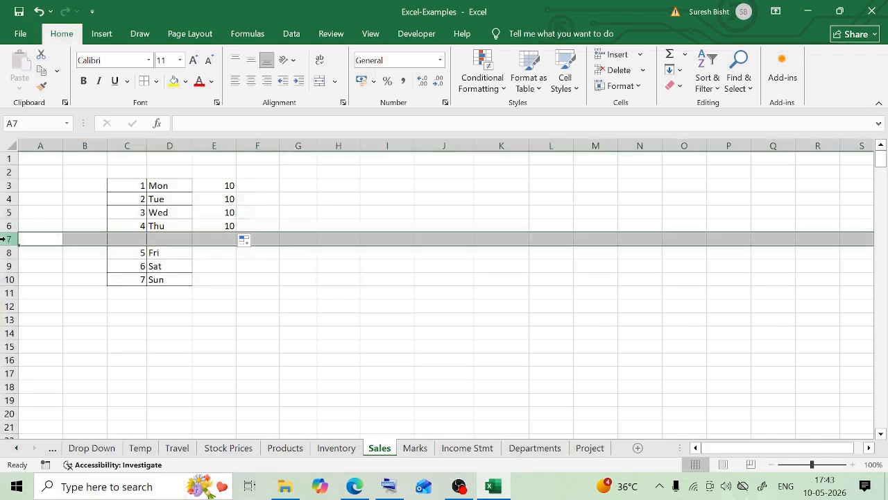
right_click(3, 238)
click(90, 145)
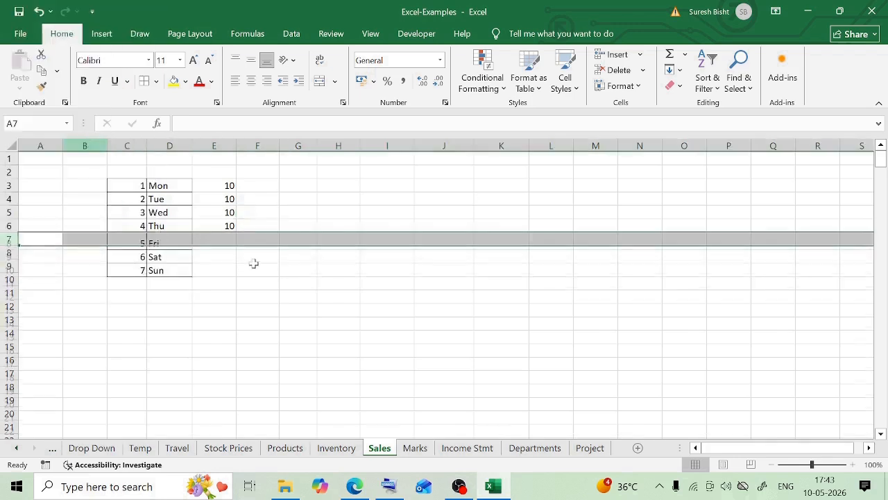
click(259, 266)
Clear the copied values in E4:E7, keeping the 10 in E3.
drag(215, 199, 230, 236)
key(Delete)
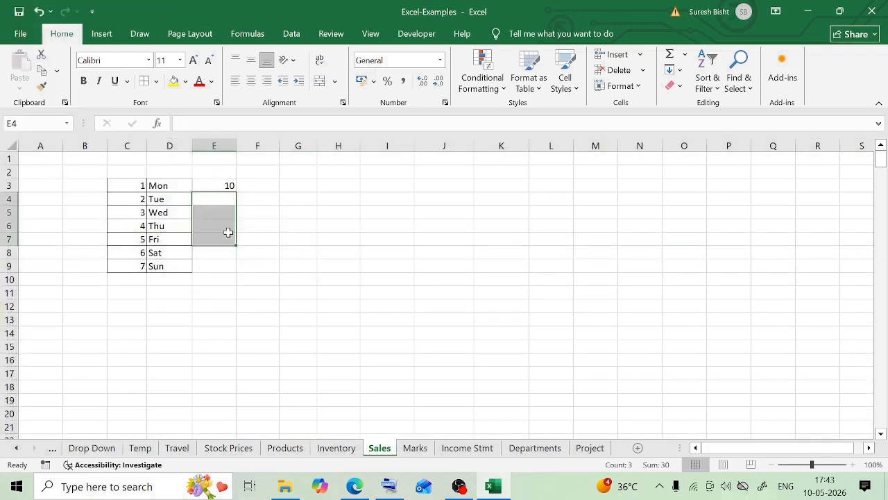
key(Up)
drag(236, 191, 233, 270)
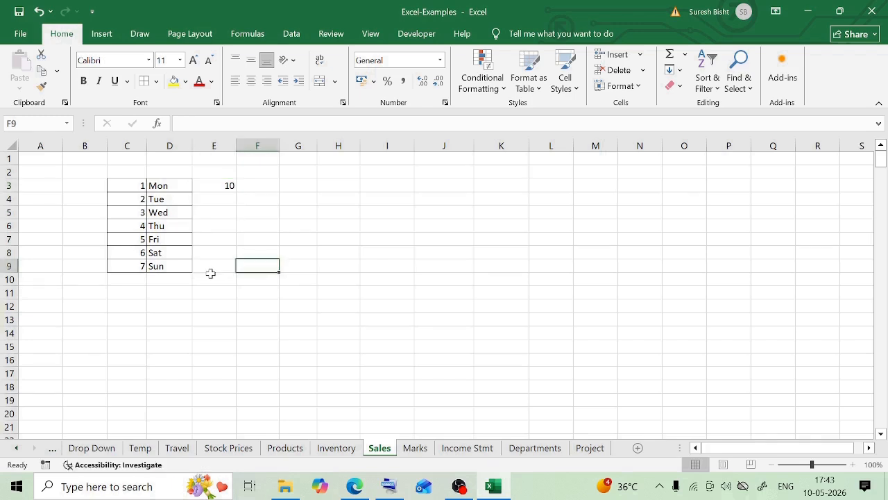
Review the C3 and D3 inputs and fill the formula =C3+D3 from E3 down to E9.
click(228, 187)
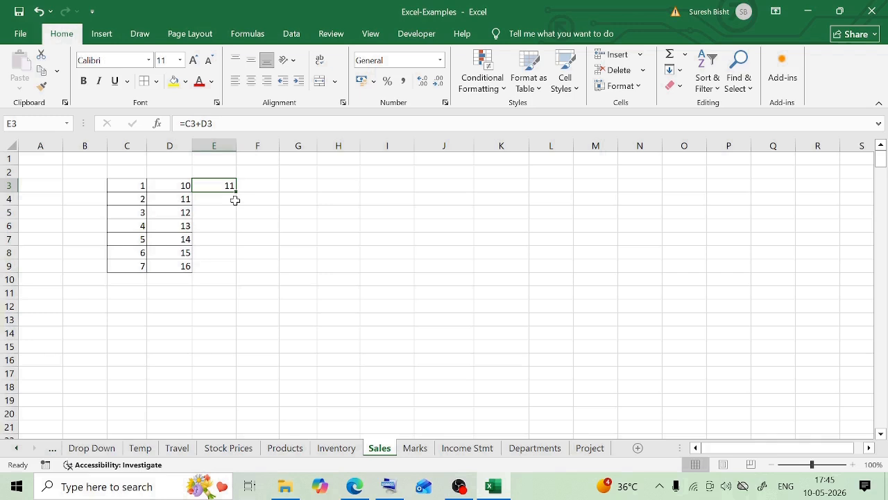
click(126, 186)
click(178, 184)
click(225, 185)
drag(236, 193, 240, 274)
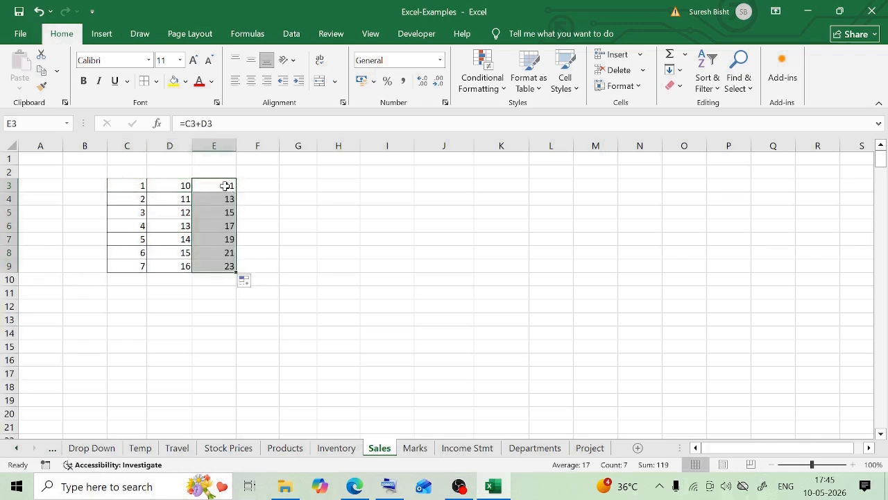
Examine the filled formulas in E3:E8 row by row and compare the E3 formula with its C3 input.
click(228, 186)
click(222, 200)
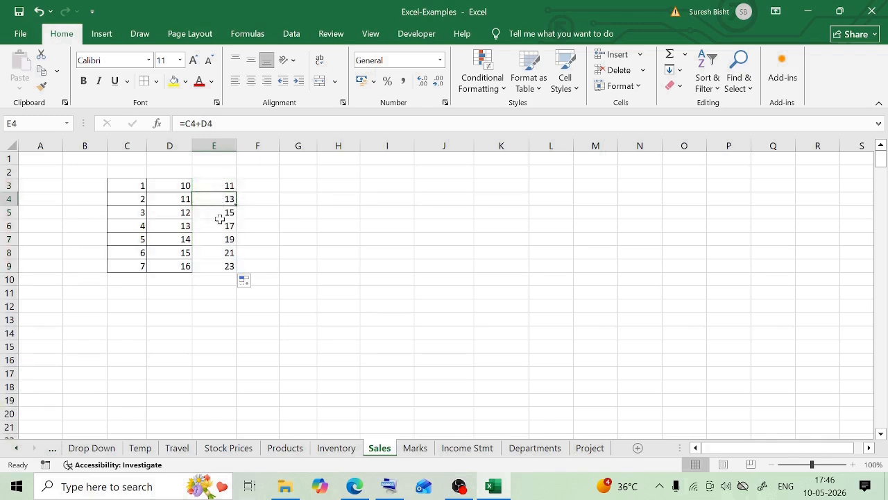
click(217, 217)
click(212, 228)
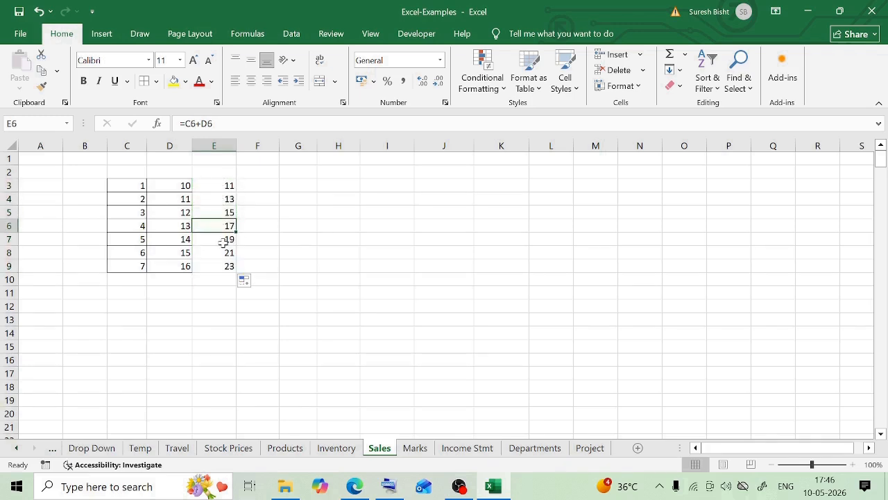
click(217, 240)
click(214, 251)
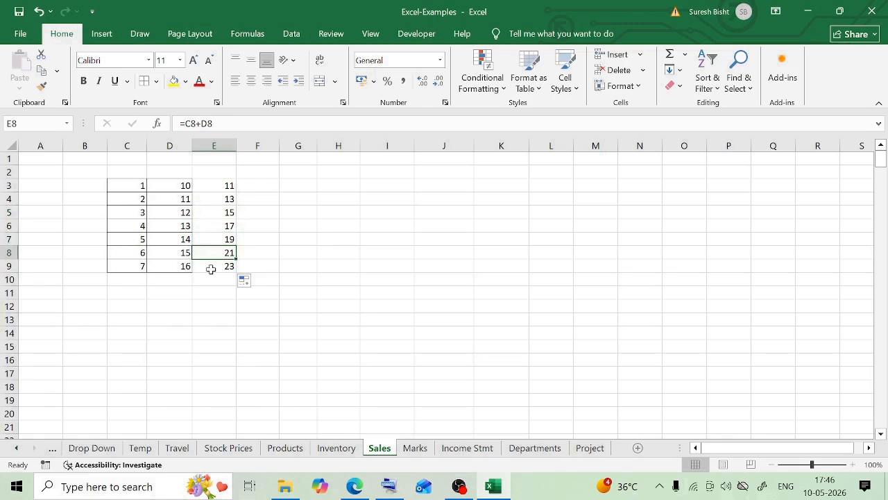
click(222, 185)
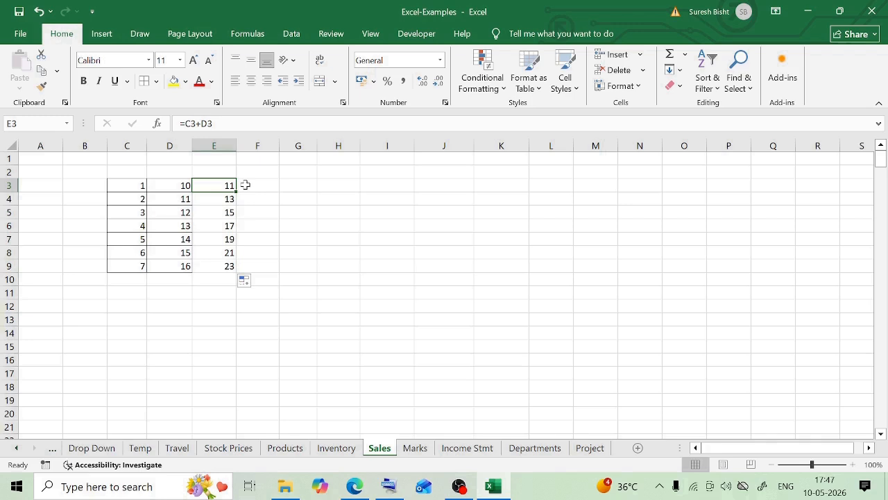
click(138, 185)
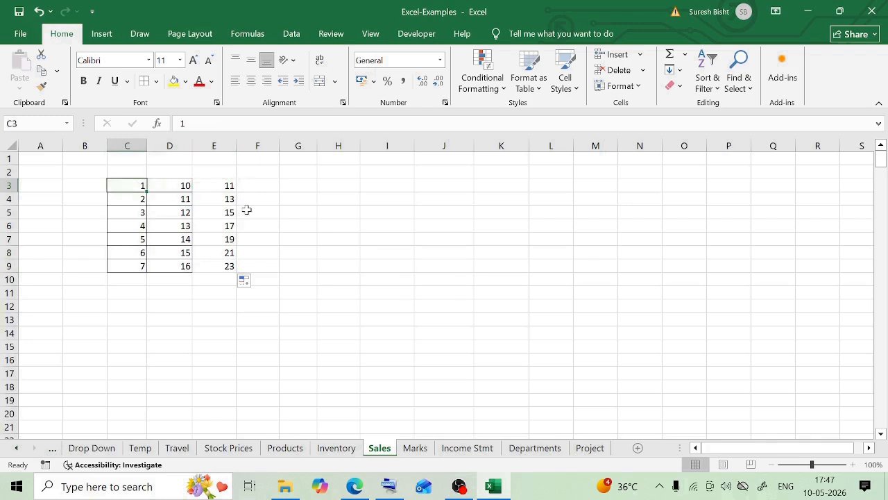